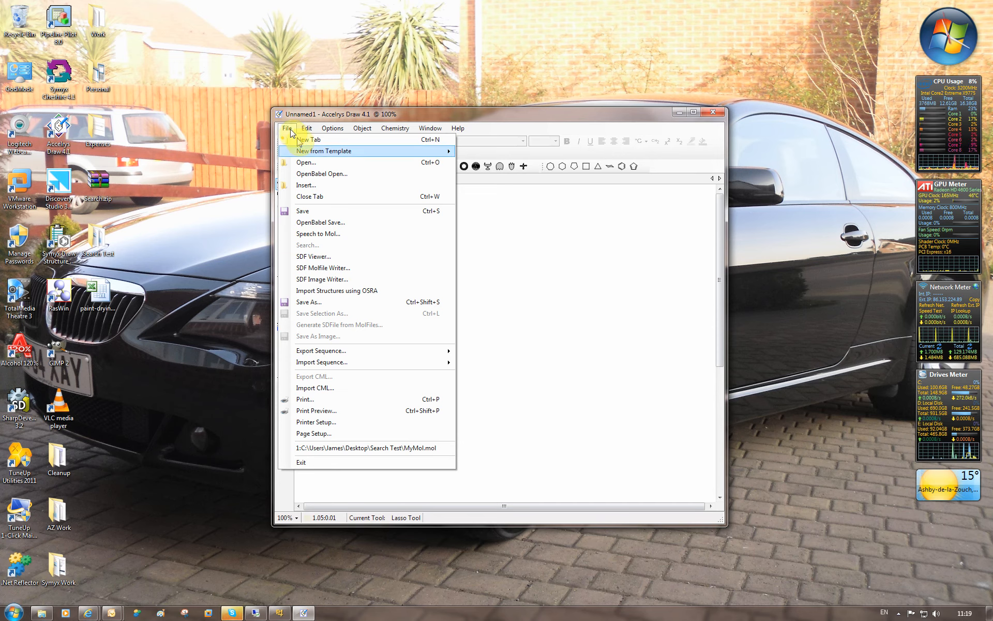
# Open chemDemoData.sdf from the My SD Files folder in the SDF Viewer.
pyautogui.click(316, 257)
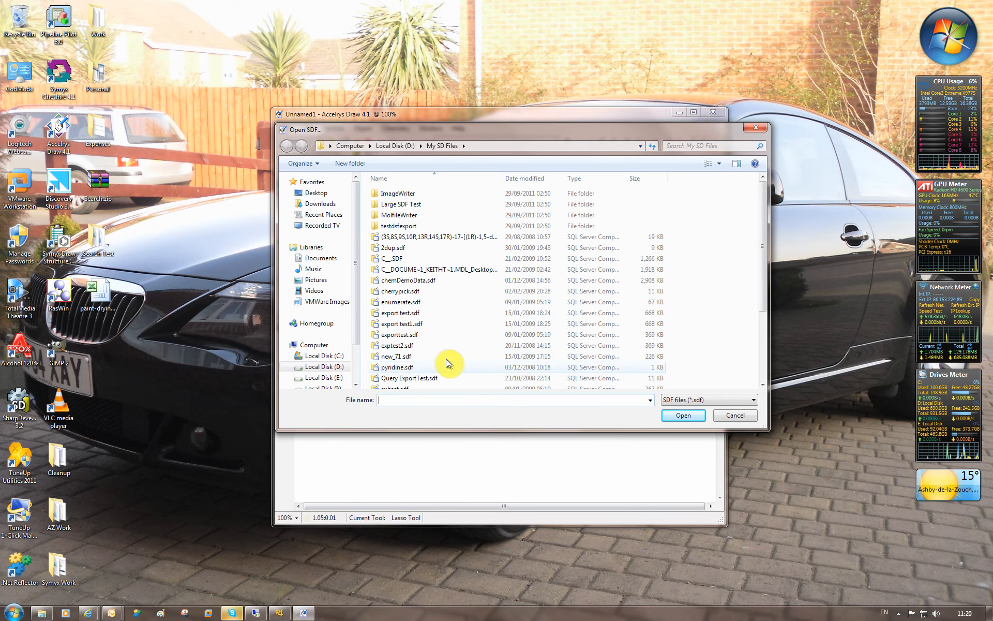
pyautogui.click(418, 284)
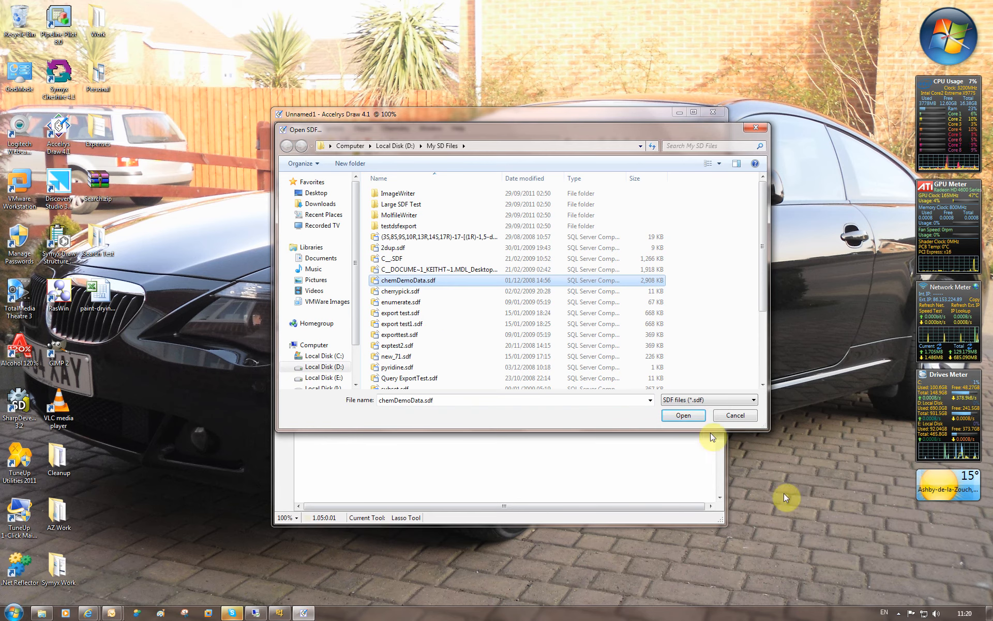
pyautogui.click(687, 415)
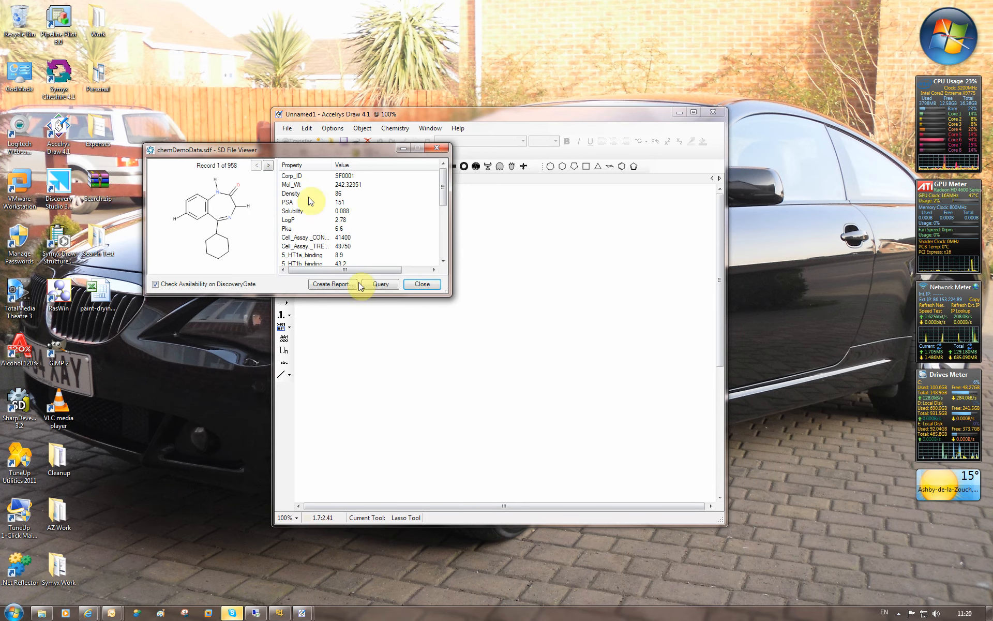
# Start a query on the SD file, move the query window clear of the records, and open a blank sketch for the query structure.
pyautogui.click(374, 288)
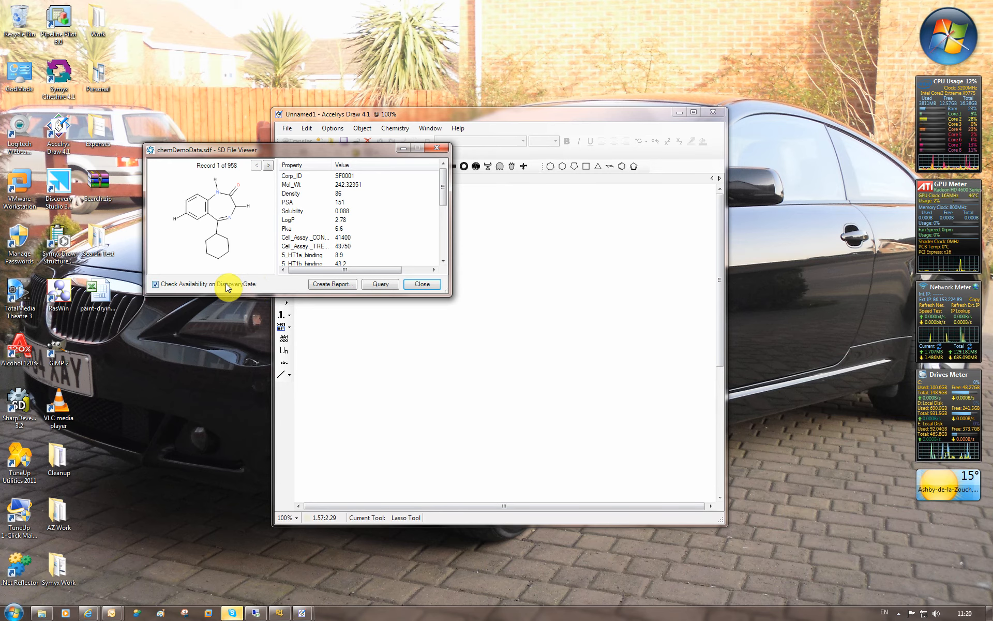
pyautogui.click(384, 288)
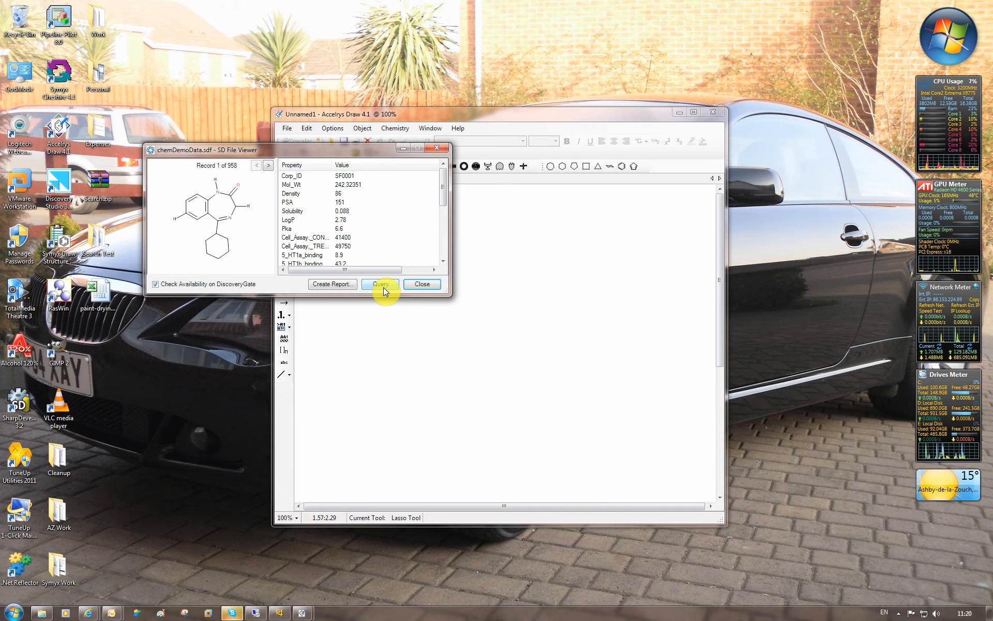
pyautogui.moveTo(178, 33)
pyautogui.mouseDown()
pyautogui.moveTo(406, 228)
pyautogui.moveTo(475, 273)
pyautogui.moveTo(453, 306)
pyautogui.moveTo(433, 265)
pyautogui.mouseUp()
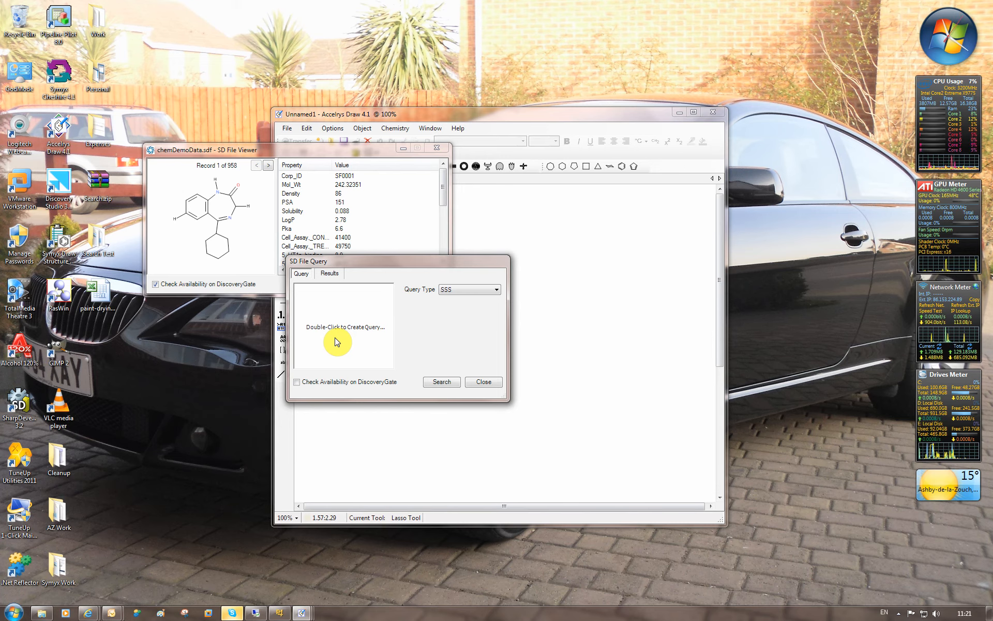
pyautogui.doubleClick(342, 316)
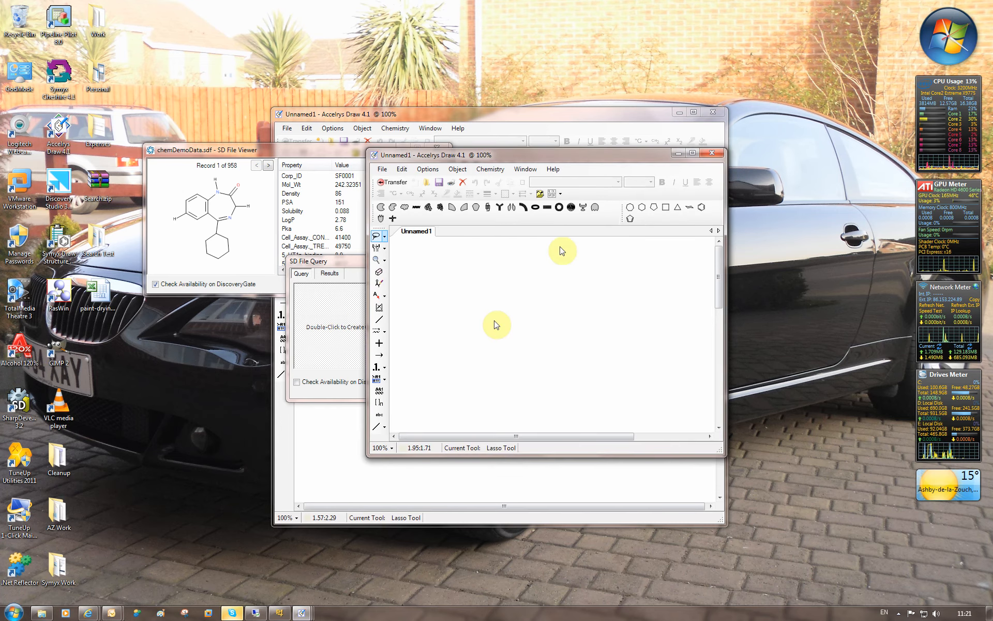
# Sketch a benzene ring with a two-carbon side chain and make the chain's outer bond a triple bond.
pyautogui.click(527, 327)
pyautogui.click(379, 320)
pyautogui.moveTo(528, 348); pyautogui.dragTo(516, 361)
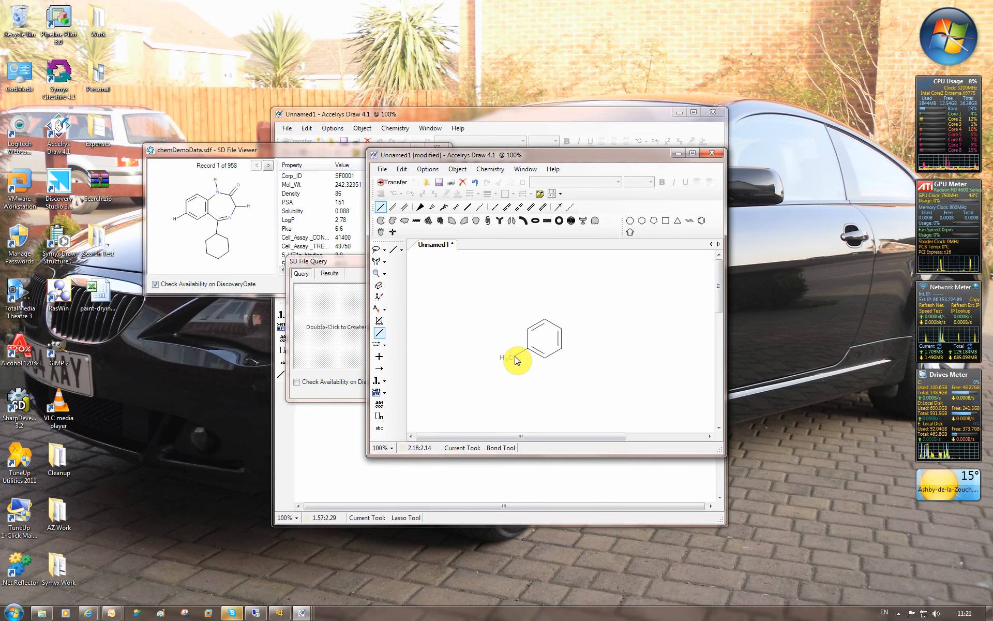
pyautogui.doubleClick(515, 361)
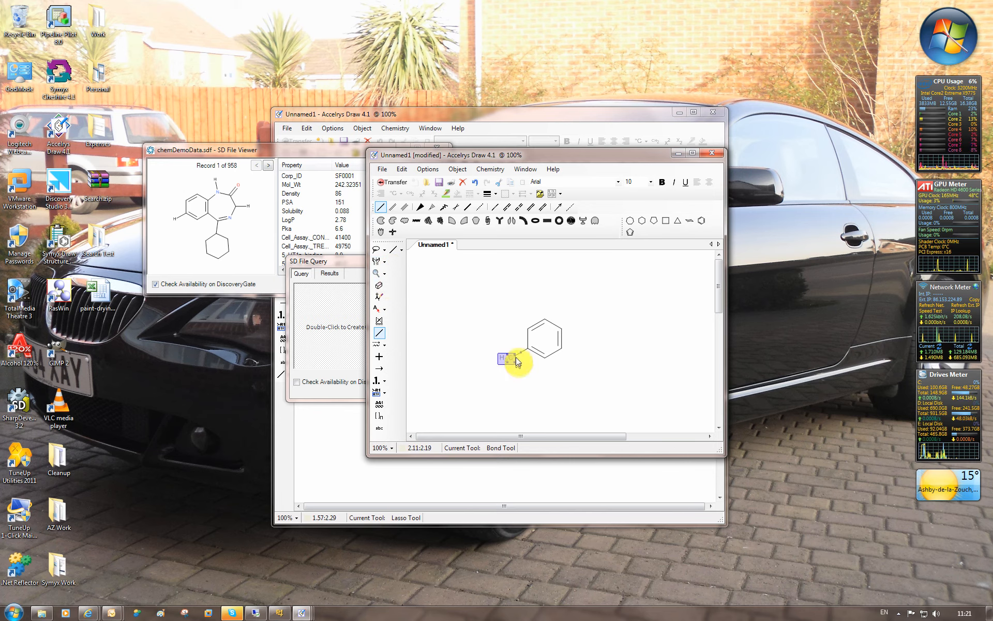
pyautogui.moveTo(508, 360); pyautogui.dragTo(502, 363)
pyautogui.press('o')
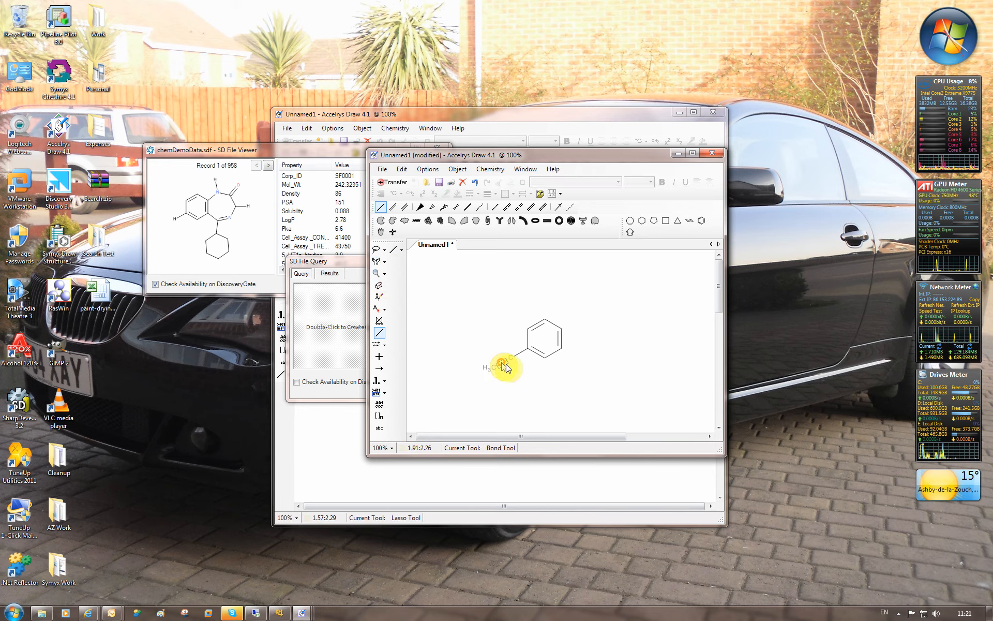
pyautogui.click(503, 364)
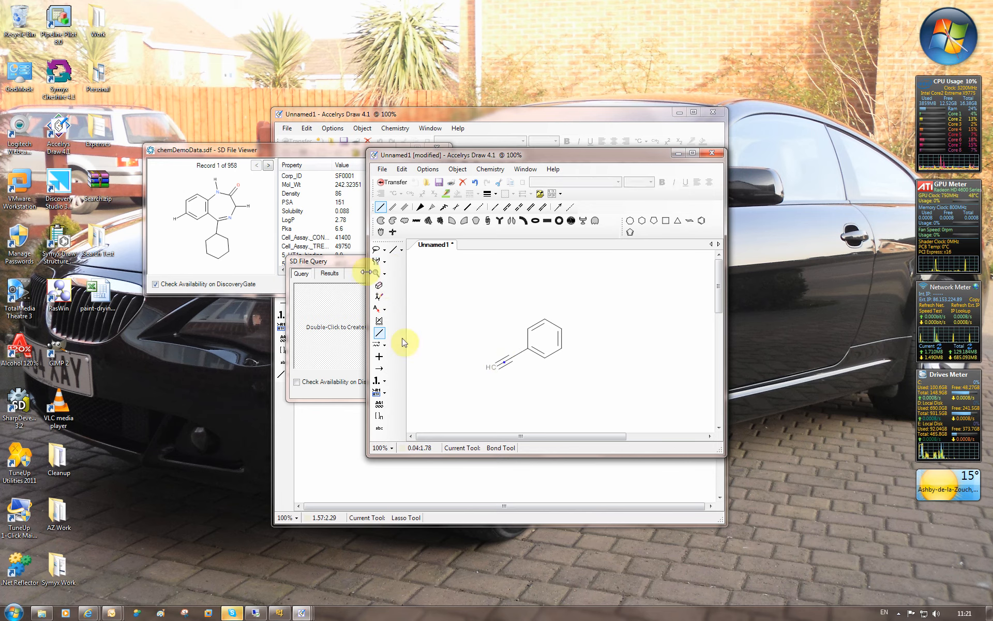
# Change the terminal carbon of the triple bond to nitrogen and transfer the structure to the SD file query.
pyautogui.click(379, 307)
pyautogui.click(392, 207)
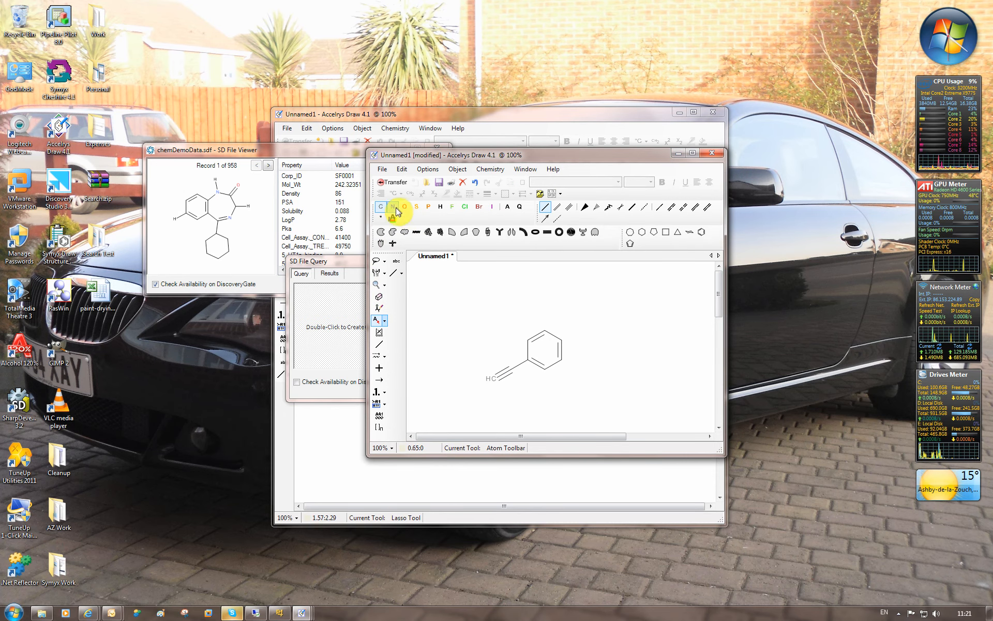
pyautogui.click(492, 378)
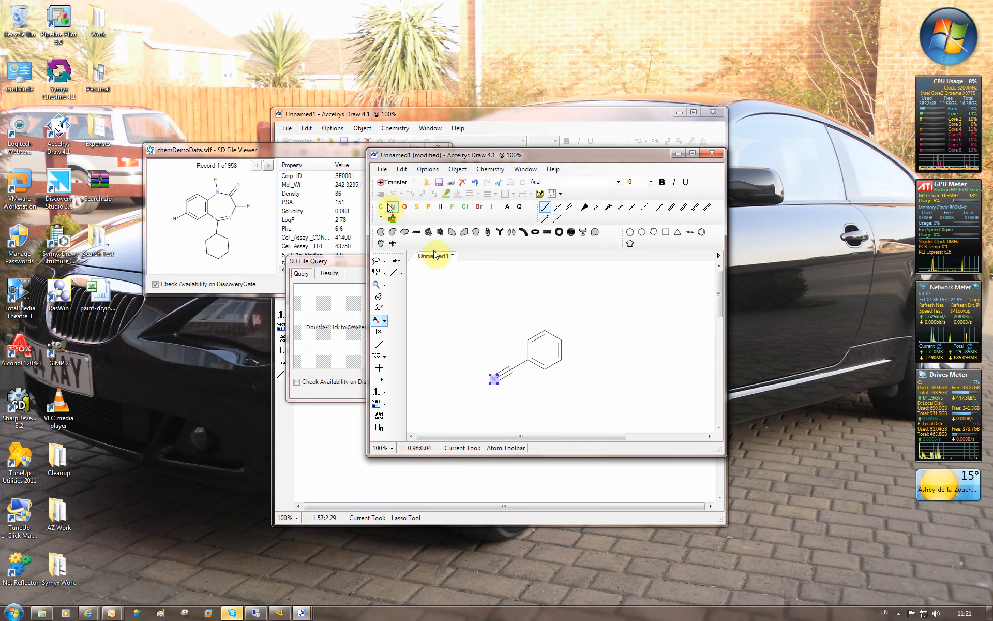
pyautogui.click(392, 182)
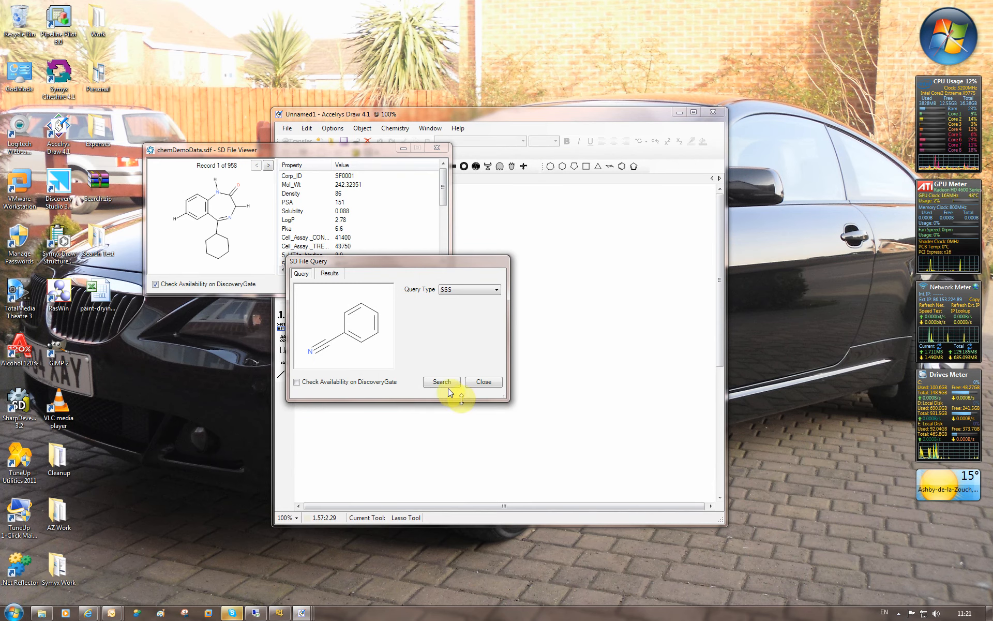
# Keep the query type as SSS and run the substructure search on the SD file.
pyautogui.click(497, 291)
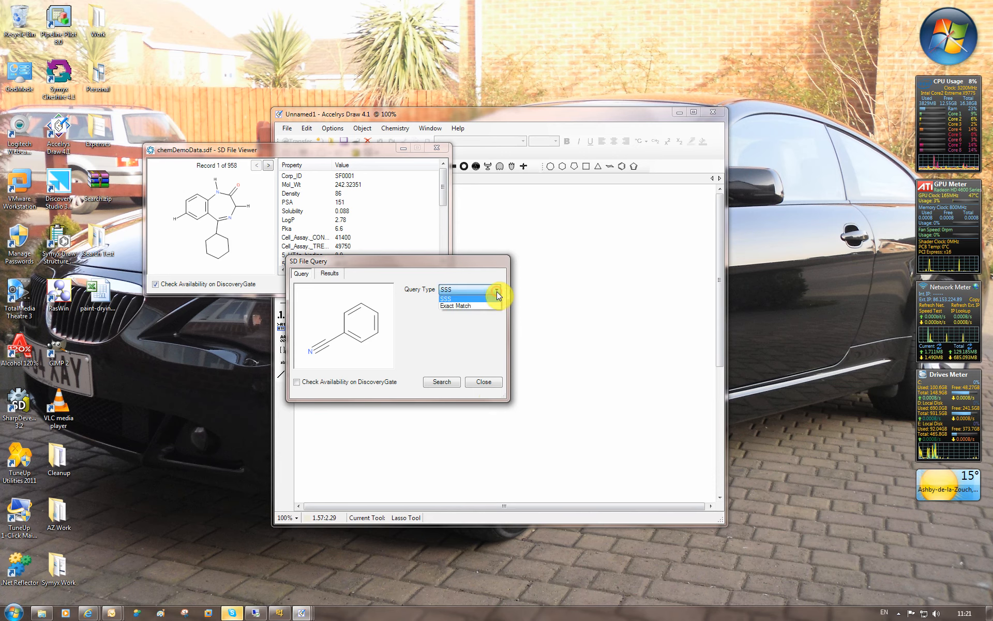
pyautogui.click(497, 291)
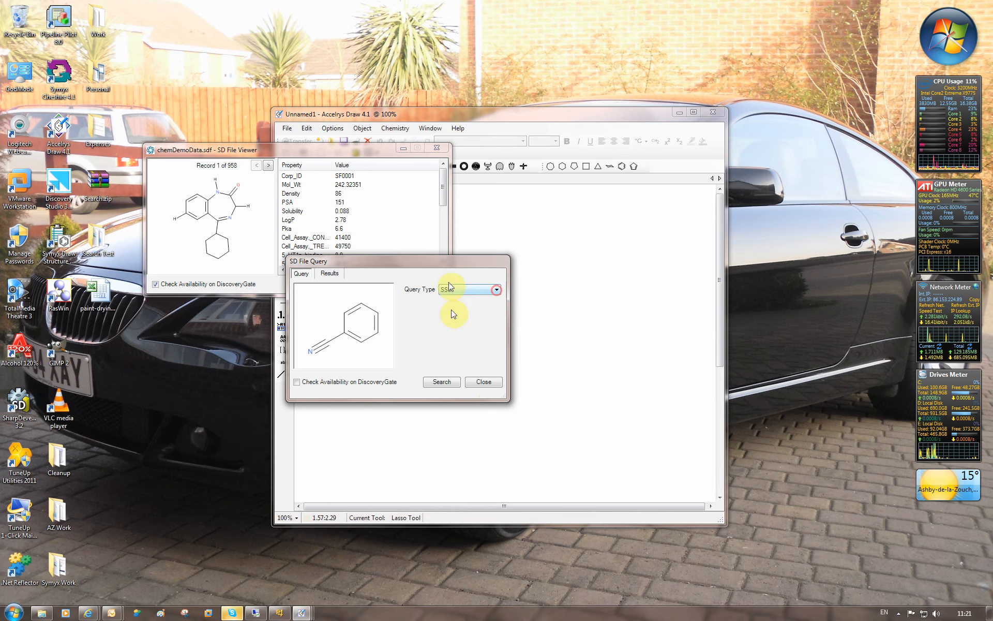
pyautogui.click(439, 382)
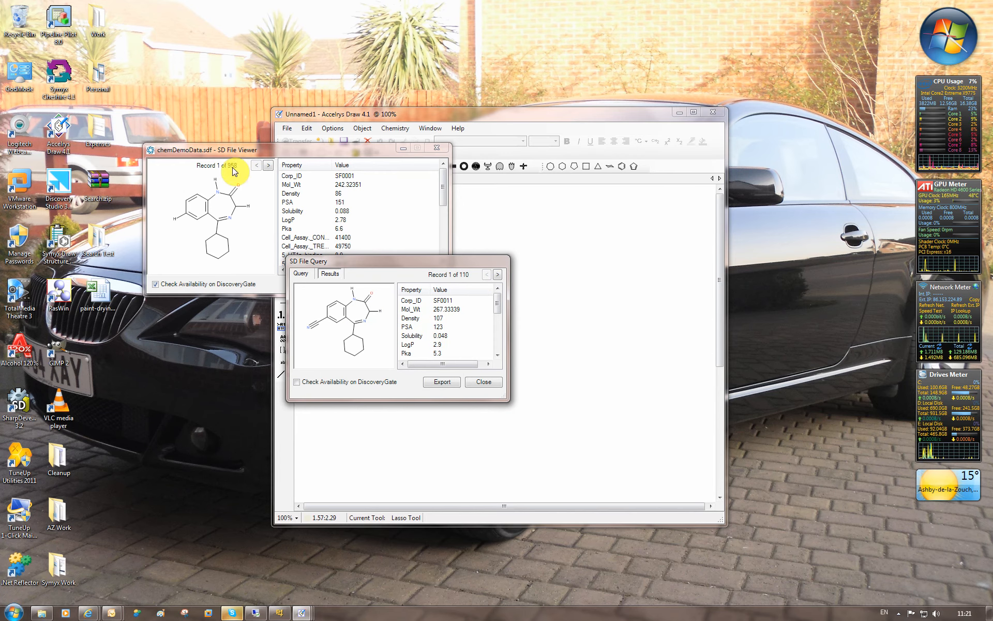
# Browse forward through the search hits, examining each matching structure and its properties.
pyautogui.click(498, 274)
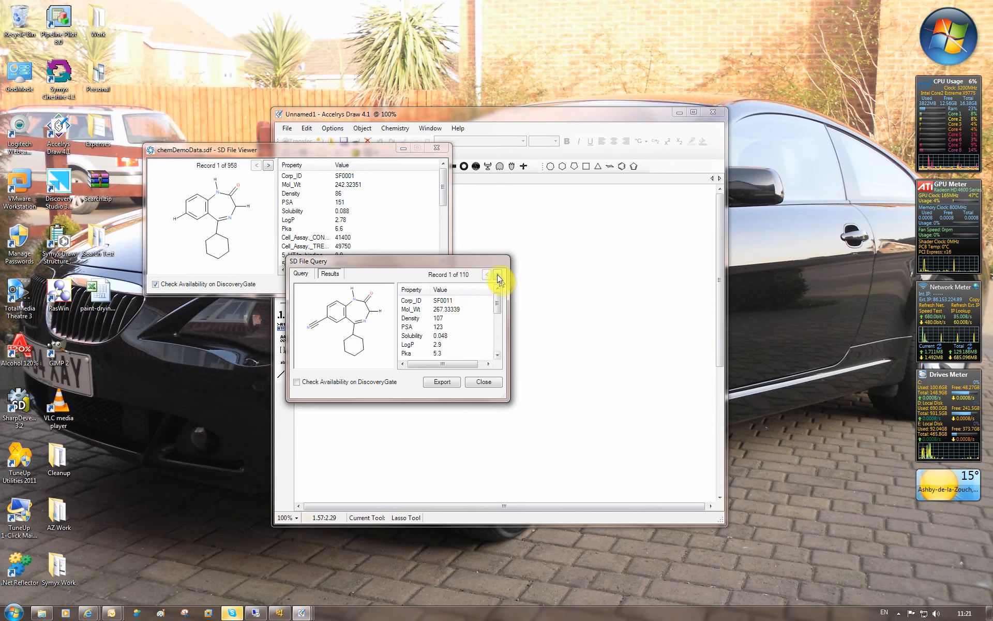
pyautogui.click(498, 274)
pyautogui.click(498, 275)
pyautogui.click(498, 274)
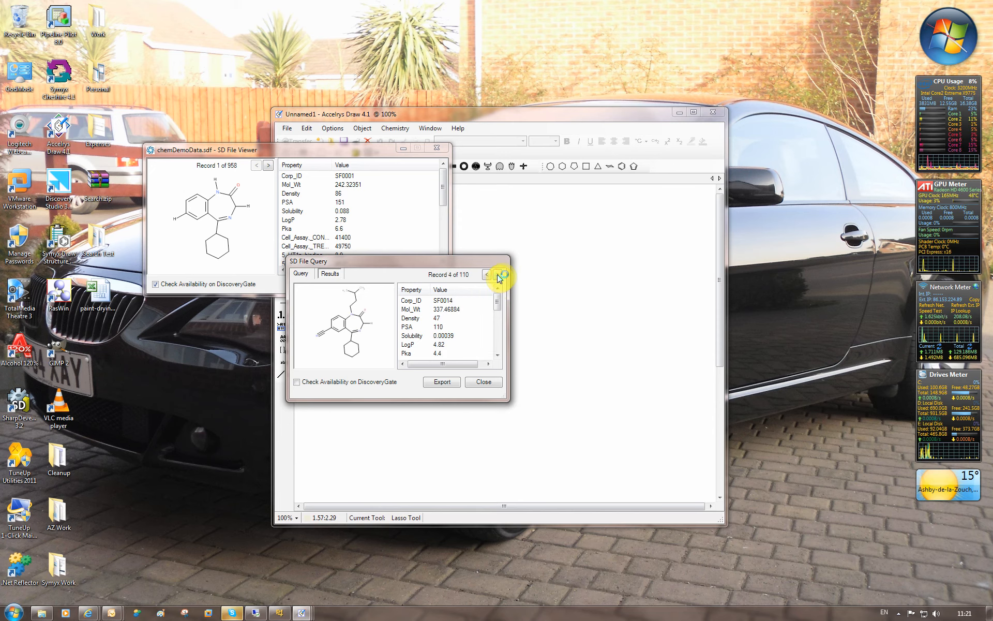
pyautogui.click(498, 274)
pyautogui.click(498, 274)
pyautogui.click(498, 274)
pyautogui.click(497, 274)
pyautogui.click(497, 274)
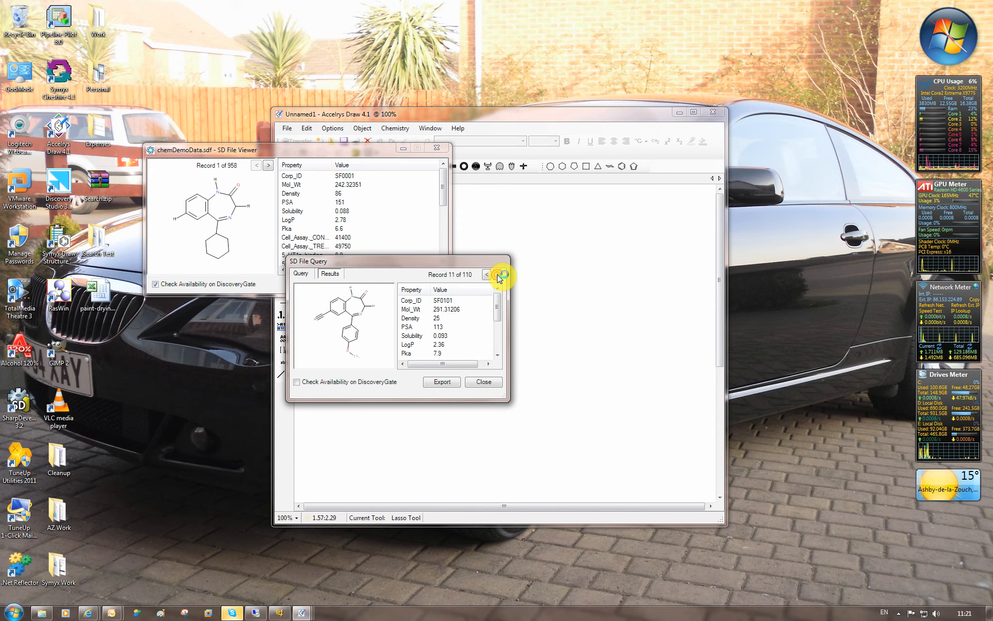
pyautogui.click(497, 275)
pyautogui.click(498, 274)
pyautogui.click(498, 275)
pyautogui.click(498, 274)
pyautogui.click(498, 274)
pyautogui.click(498, 274)
pyautogui.click(498, 274)
pyautogui.click(498, 274)
pyautogui.click(498, 275)
pyautogui.click(498, 274)
pyautogui.click(497, 274)
pyautogui.click(498, 274)
pyautogui.click(497, 274)
pyautogui.click(497, 274)
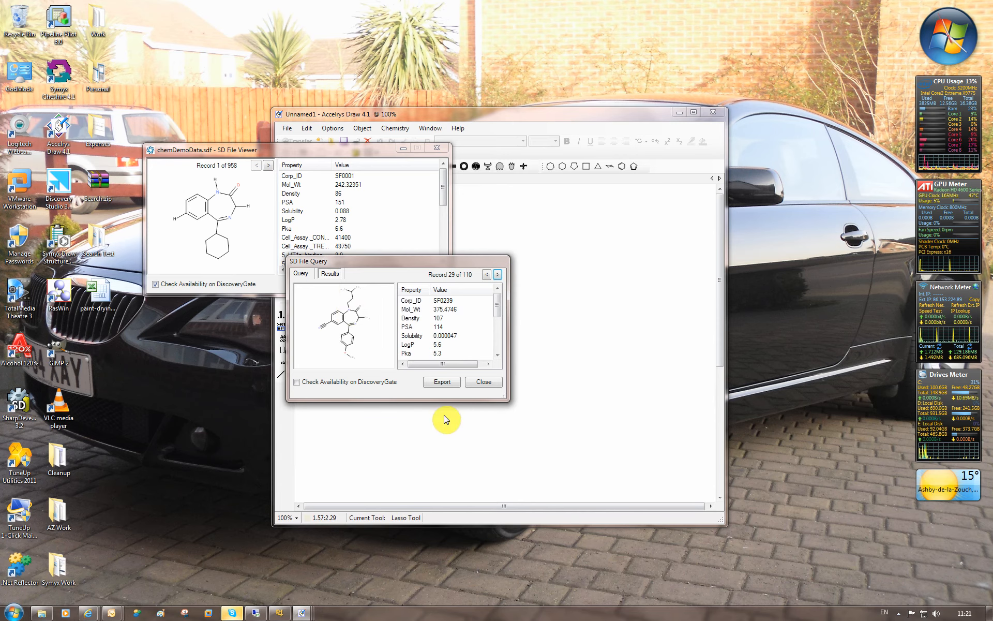
# Close the query and the current SD file, and open new_71.sdf in the SDF Viewer.
pyautogui.click(483, 383)
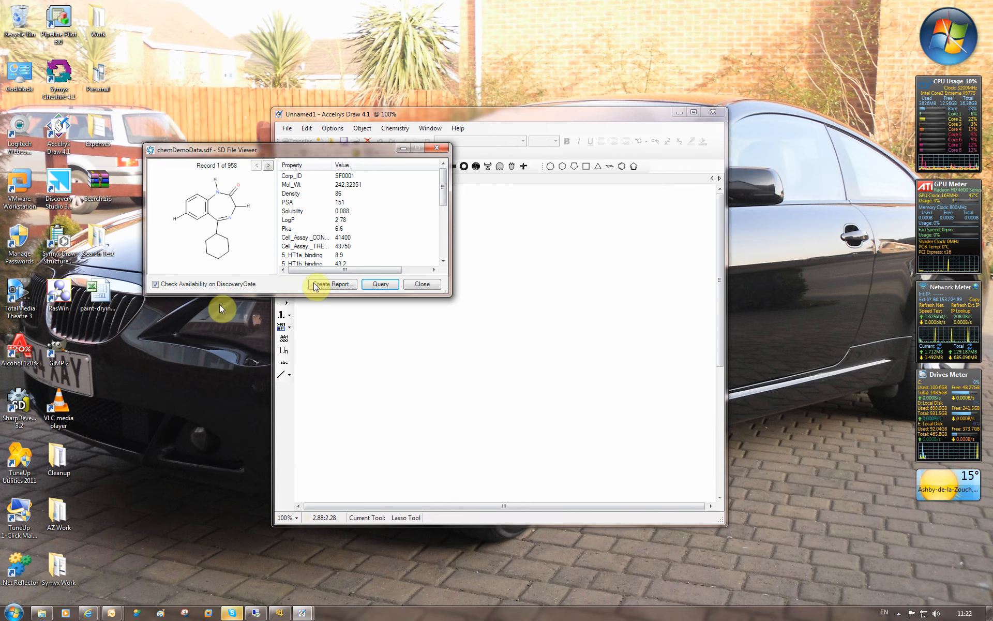
pyautogui.click(427, 284)
pyautogui.click(288, 129)
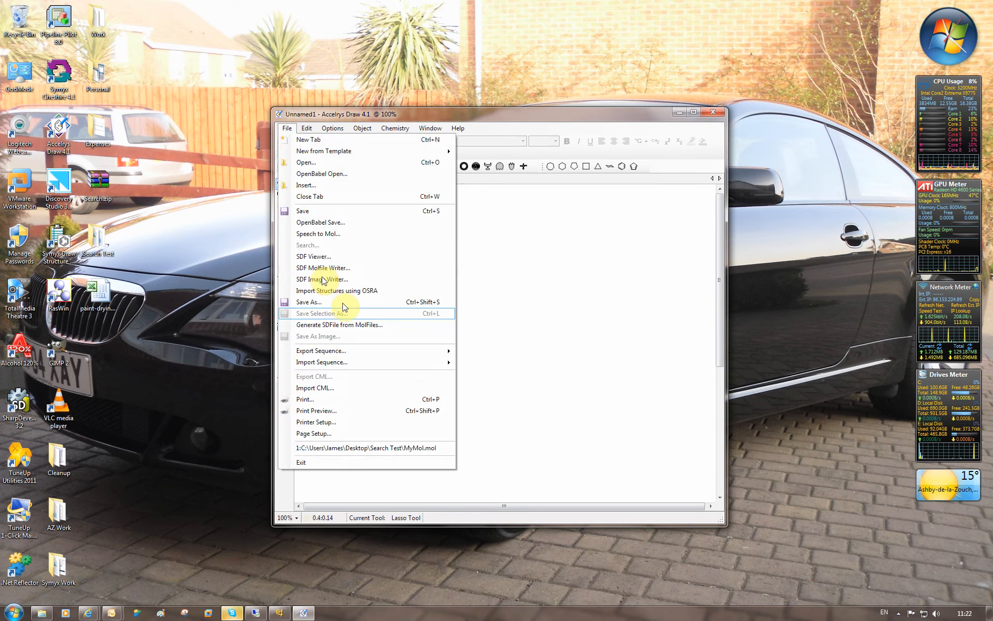
pyautogui.click(315, 257)
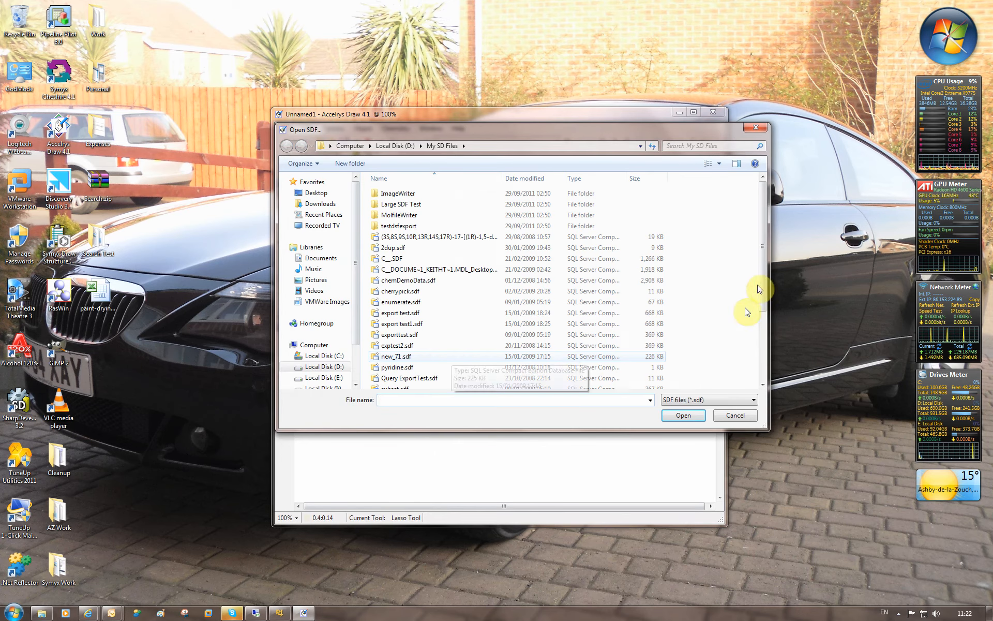
pyautogui.scroll(-1, 762, 303)
pyautogui.click(450, 322)
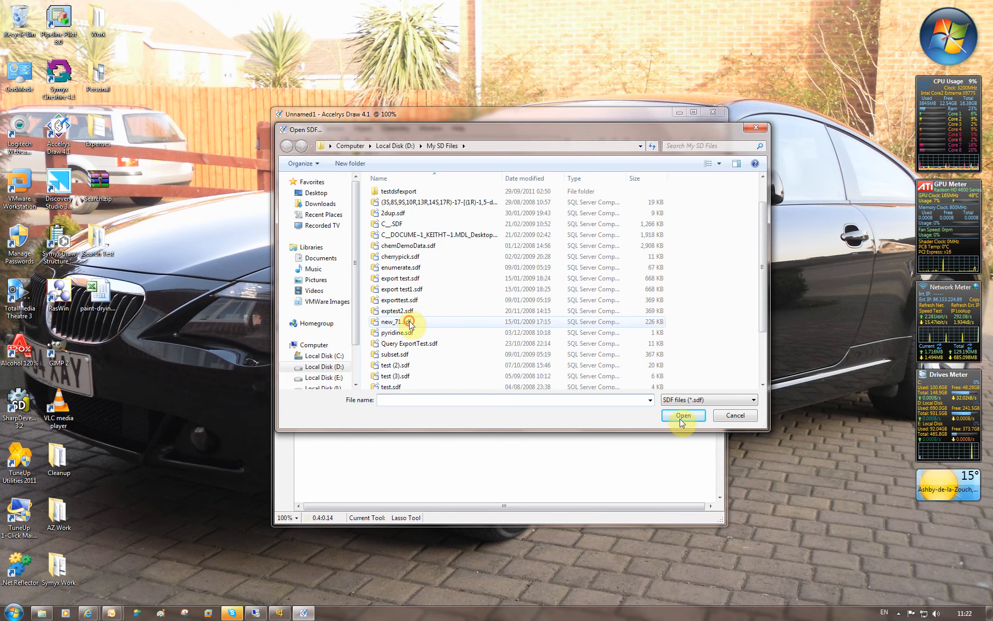
pyautogui.click(693, 417)
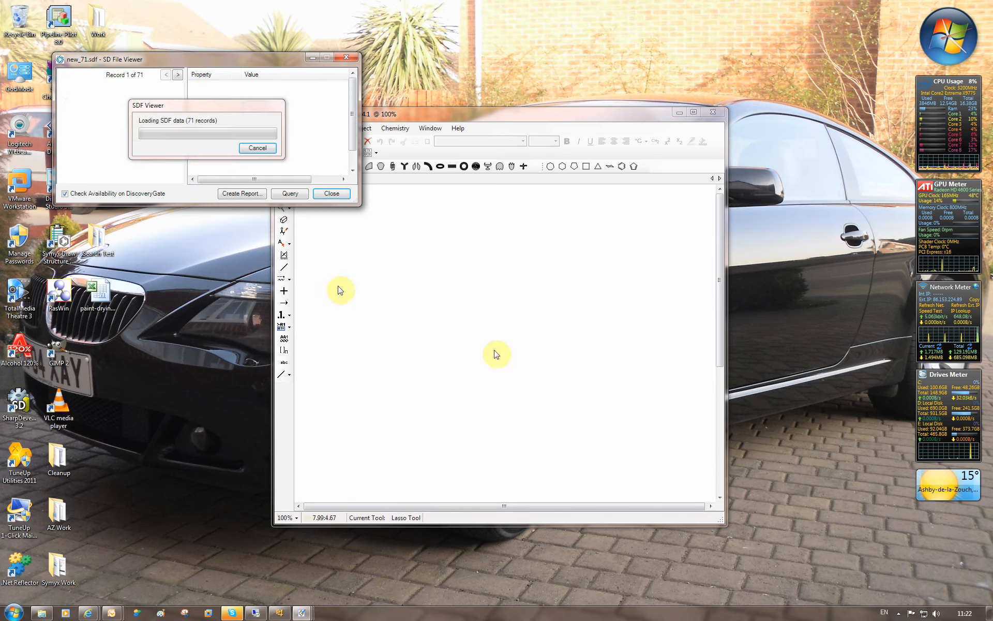
# Reposition and enlarge the new_71.sdf viewer window, and widen its Property column.
pyautogui.moveTo(206, 61)
pyautogui.mouseDown()
pyautogui.moveTo(325, 214)
pyautogui.moveTo(317, 212)
pyautogui.mouseUp()
pyautogui.moveTo(470, 355); pyautogui.dragTo(681, 454)
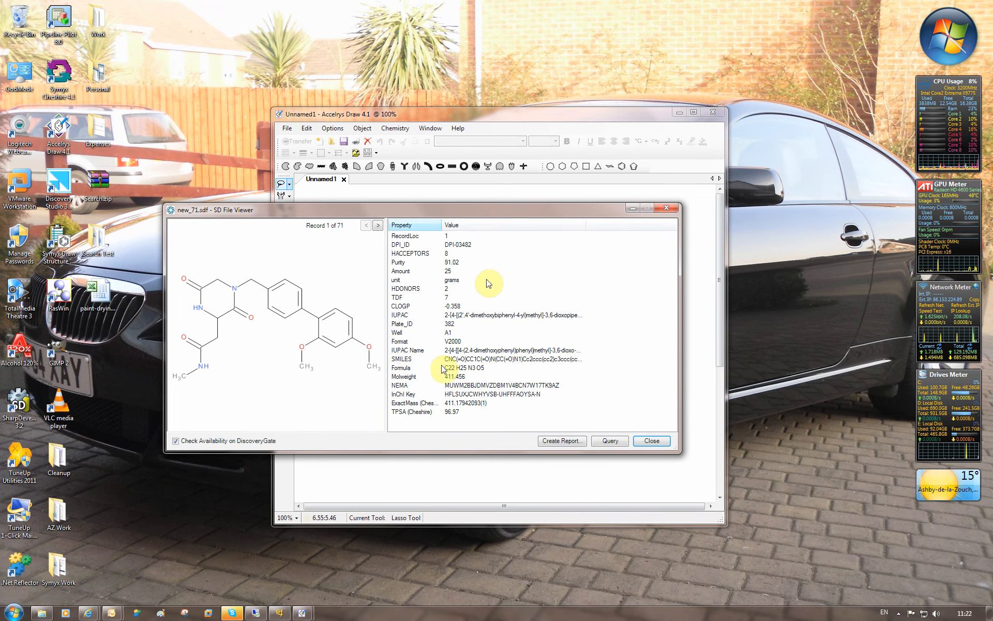
pyautogui.moveTo(441, 223); pyautogui.dragTo(486, 224)
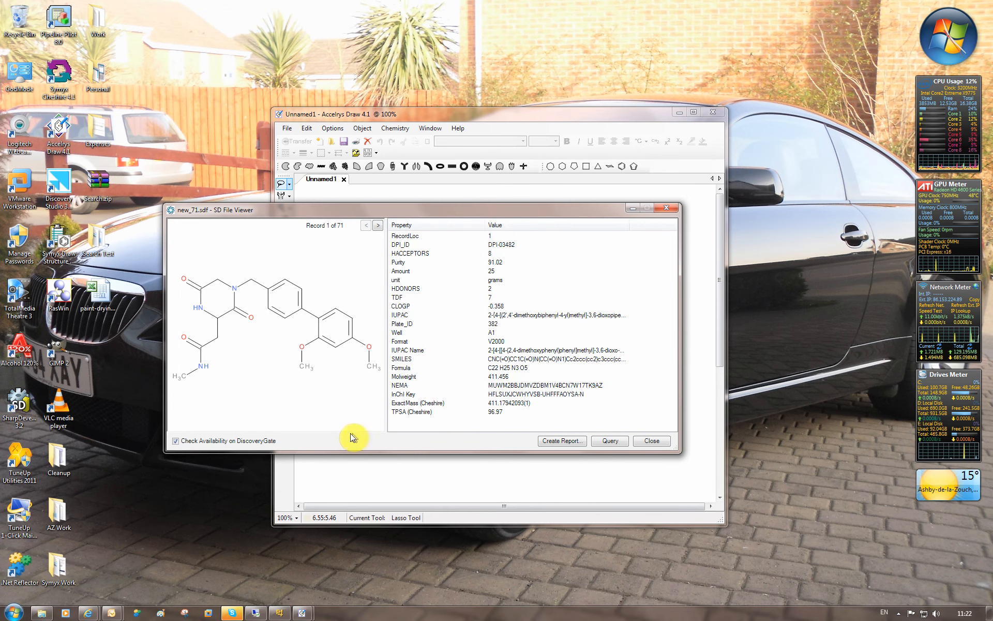
# Step through the first six records of new_71.sdf, comparing records 5 and 6 for DiscoveryGate availability and added properties.
pyautogui.click(378, 225)
pyautogui.click(378, 226)
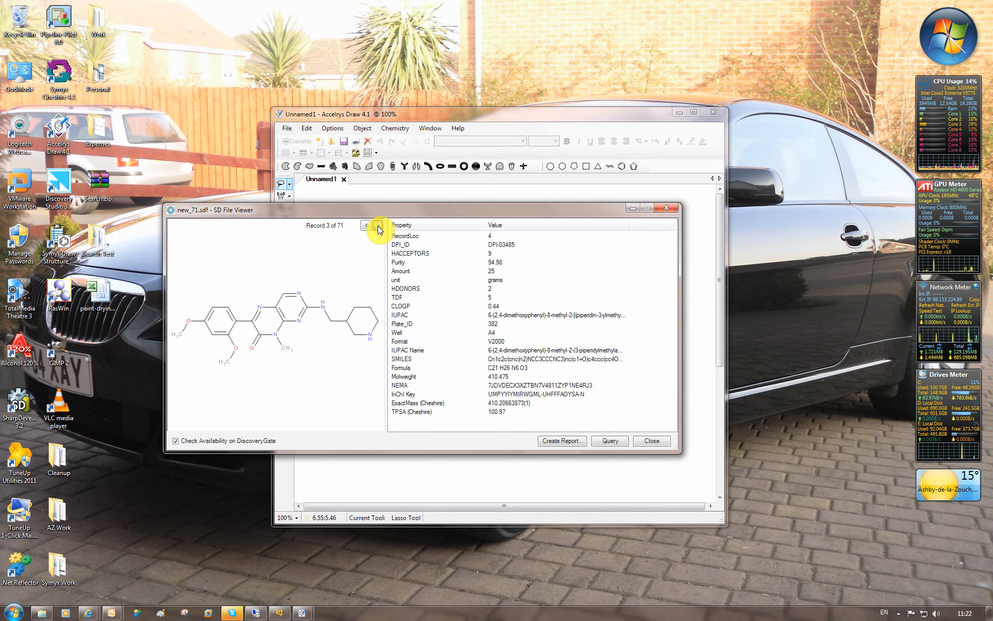
pyautogui.click(379, 226)
pyautogui.click(378, 226)
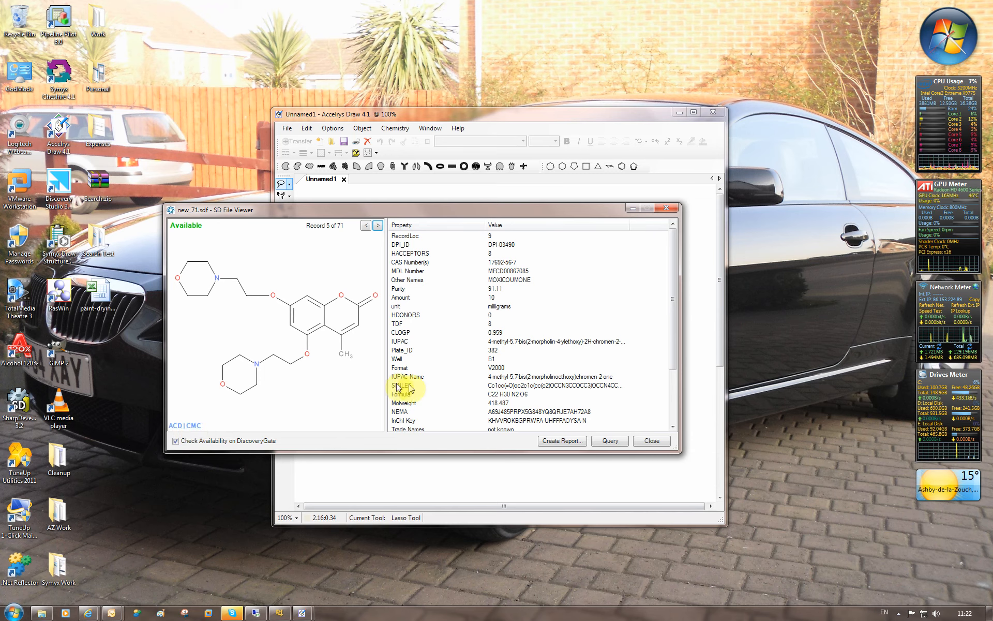
pyautogui.click(378, 226)
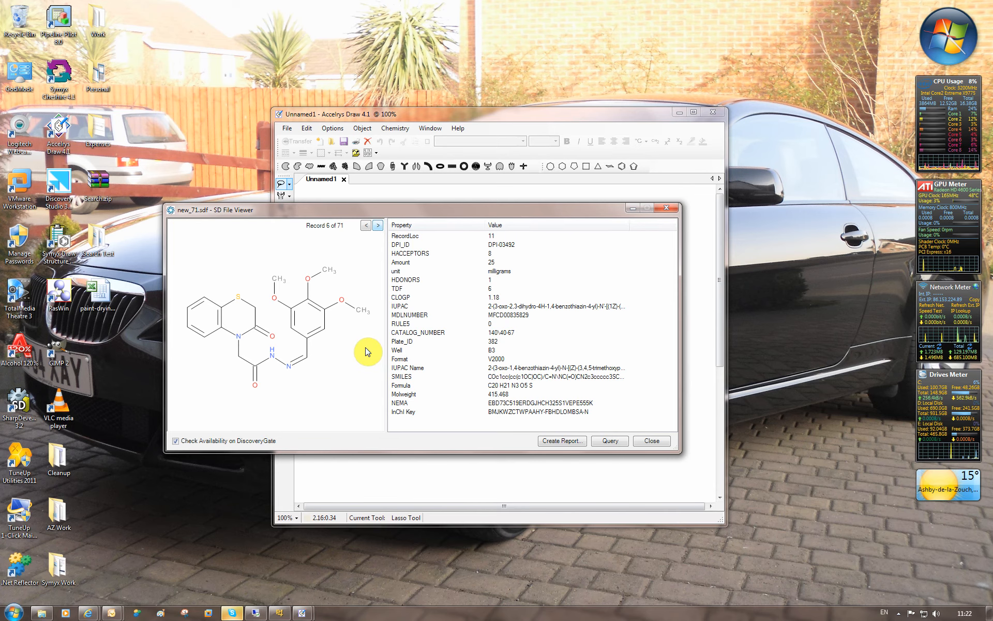
pyautogui.click(366, 225)
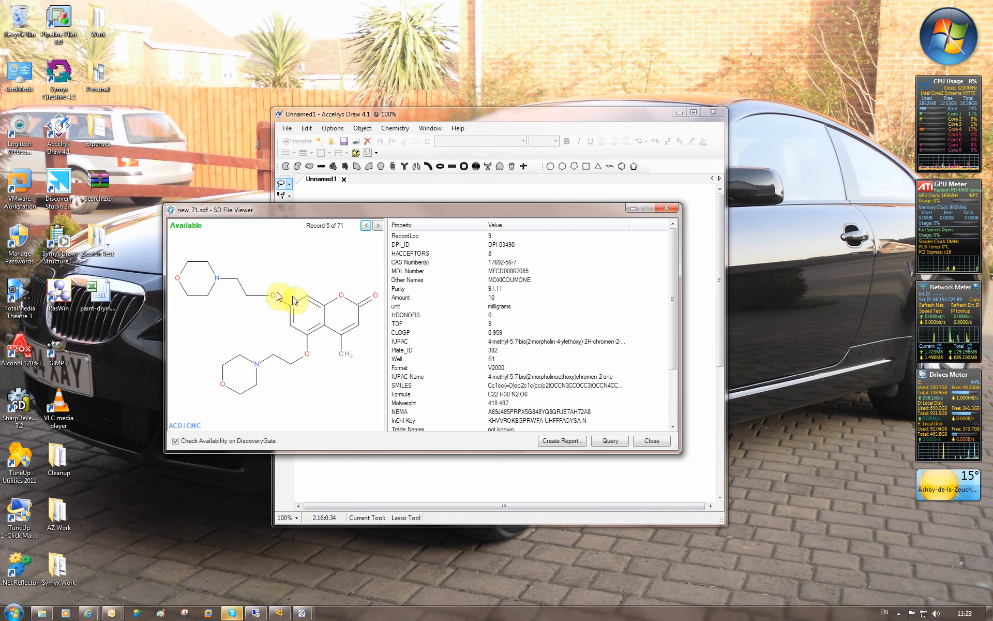
pyautogui.click(379, 226)
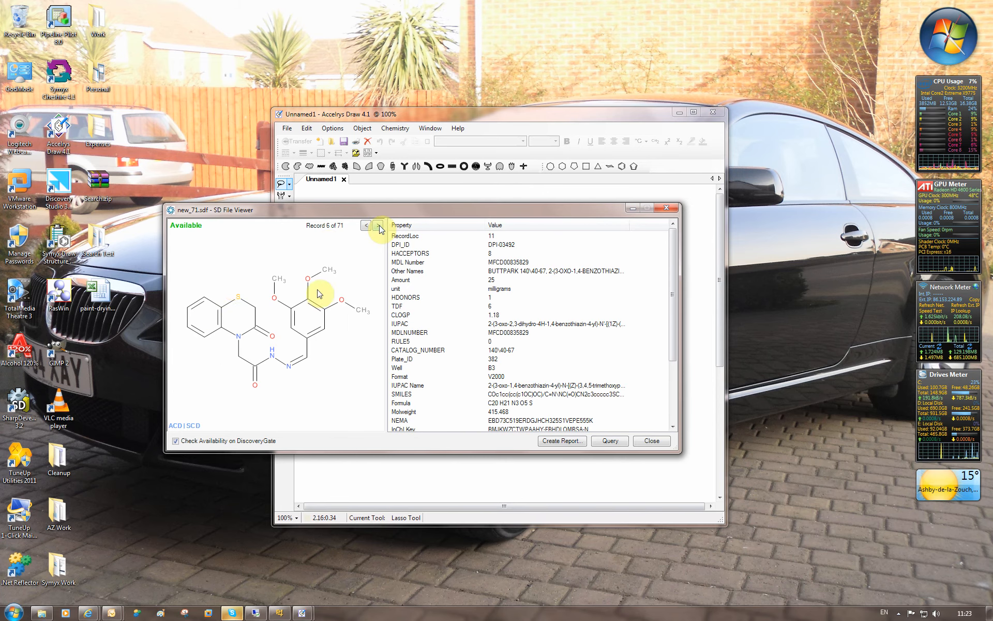
pyautogui.click(378, 226)
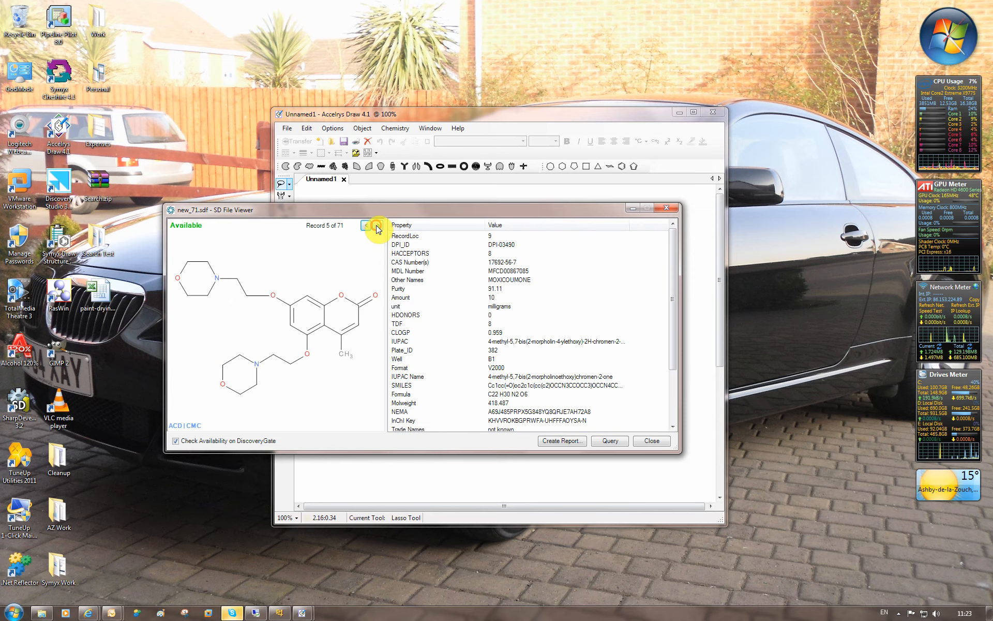
pyautogui.click(366, 225)
pyautogui.click(377, 226)
pyautogui.click(366, 226)
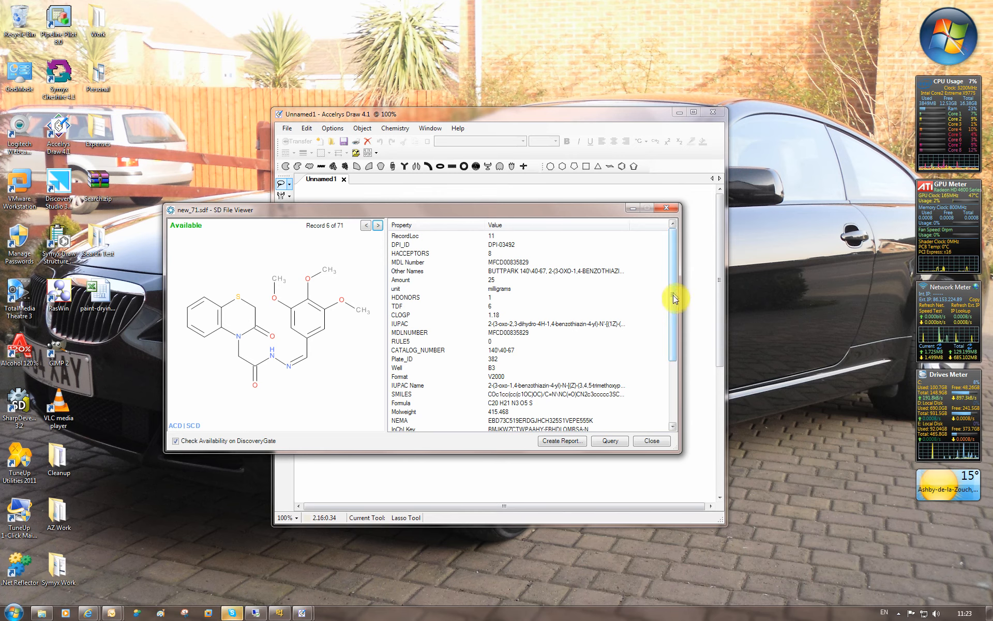
# Examine the rest of record 6's properties and the copy options offered for its structure and property list.
pyautogui.scroll(-3, 673, 295)
pyautogui.scroll(-1, 675, 315)
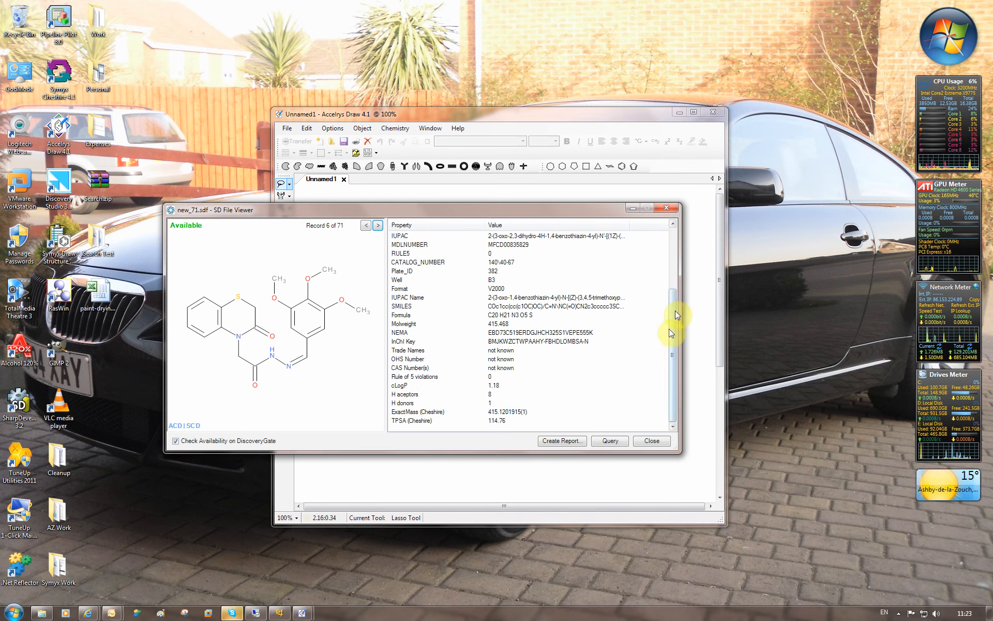
pyautogui.moveTo(675, 311); pyautogui.dragTo(678, 266)
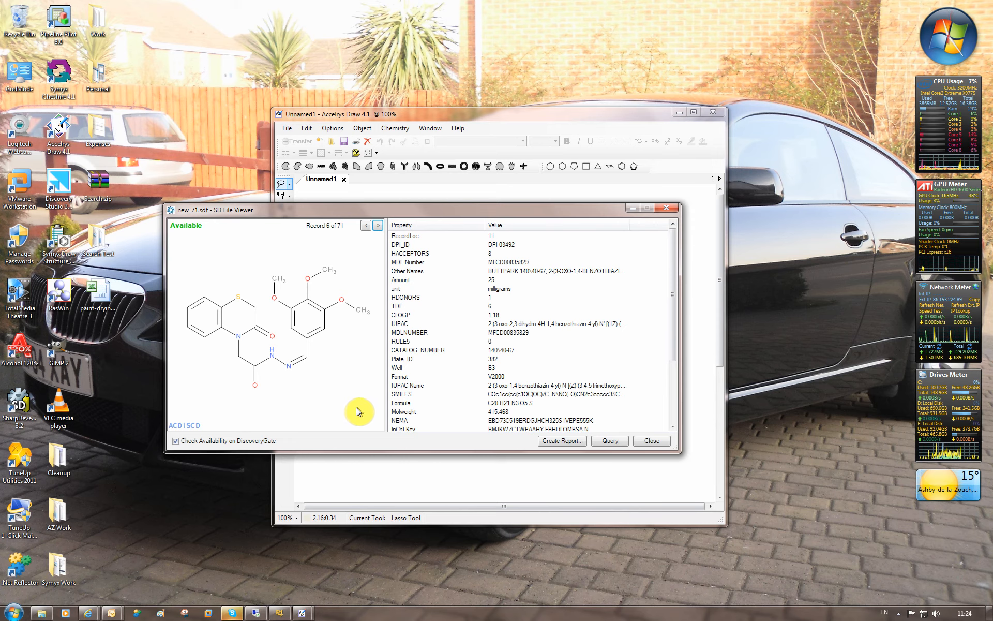
pyautogui.rightClick(294, 313)
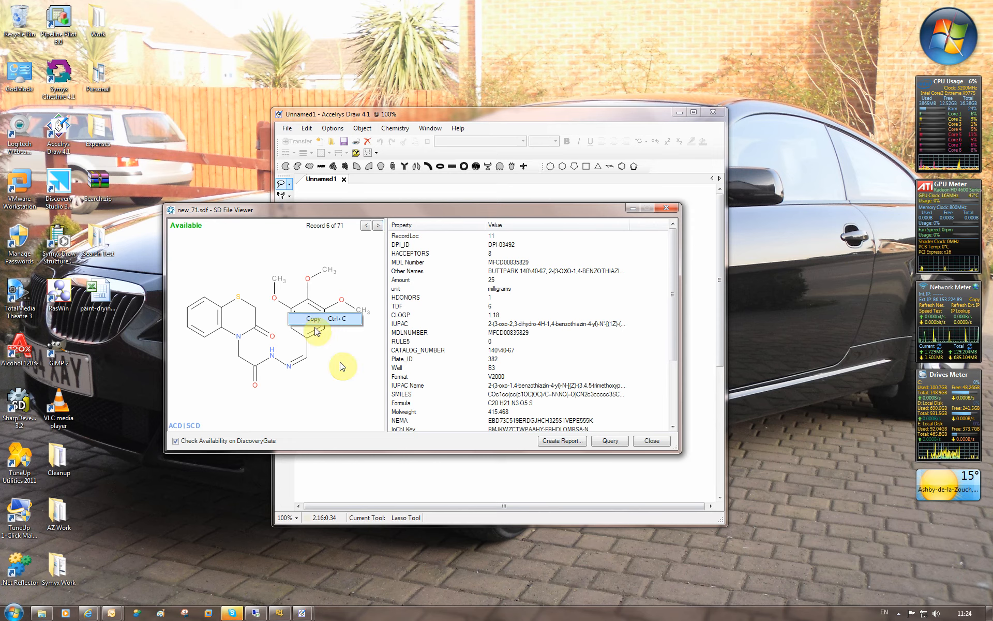
pyautogui.rightClick(458, 298)
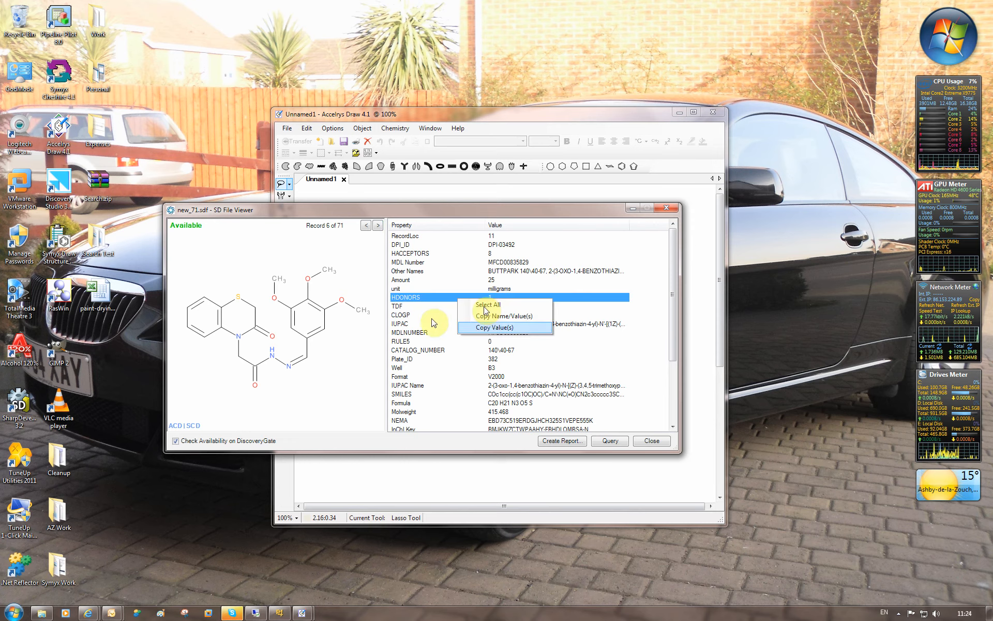
pyautogui.click(355, 382)
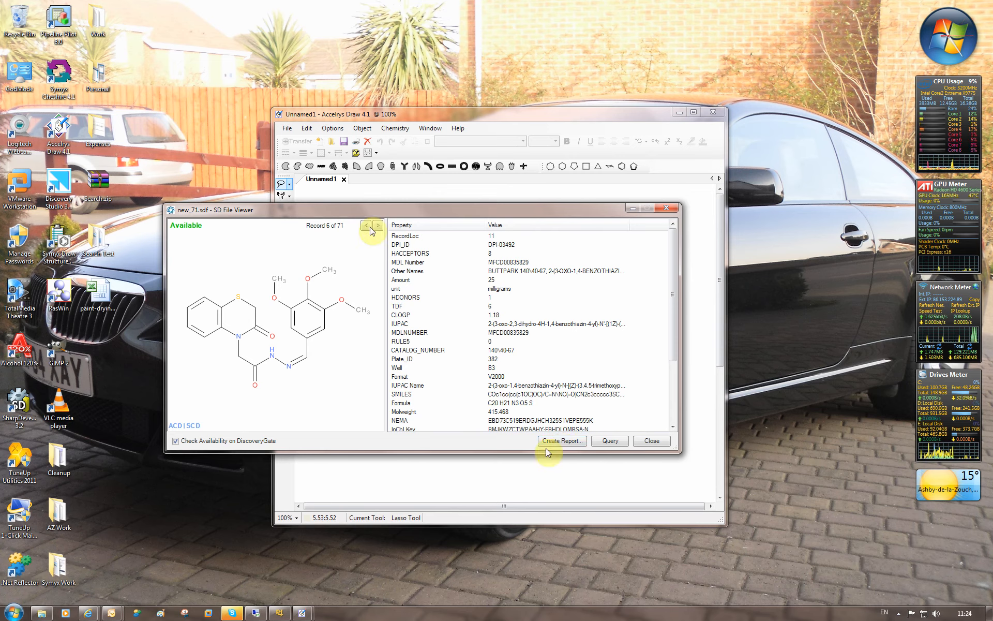
# Create an RTF report of all records with all data, saved as test on the Desktop.
pyautogui.click(564, 441)
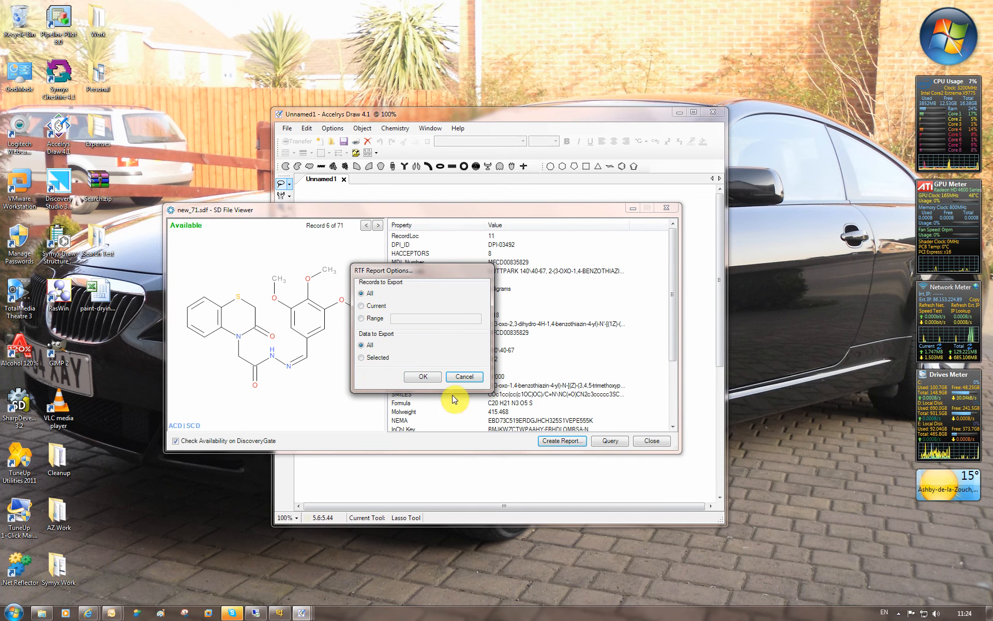
pyautogui.click(430, 379)
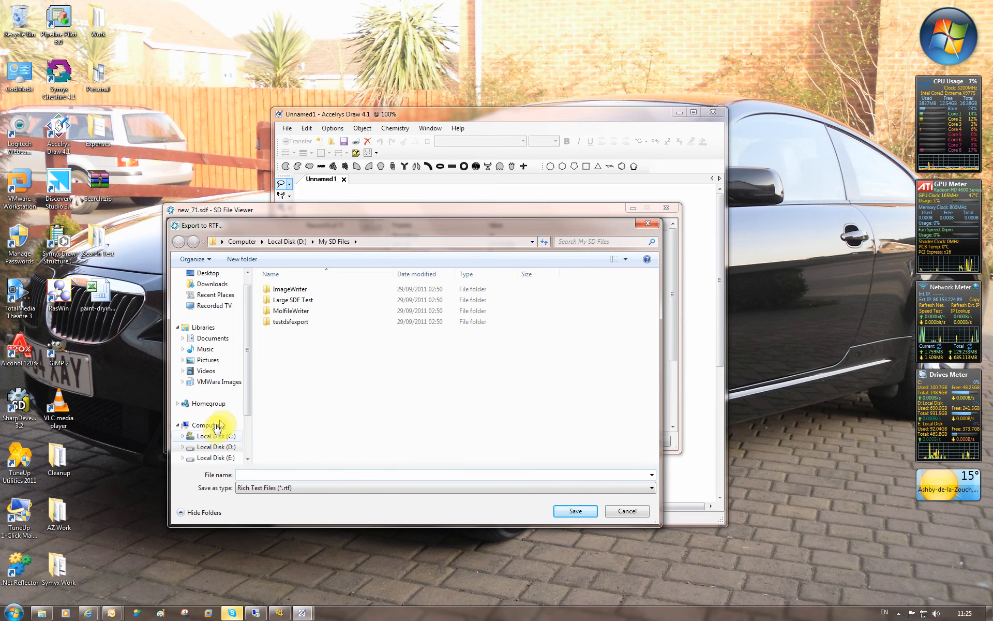
pyautogui.click(207, 275)
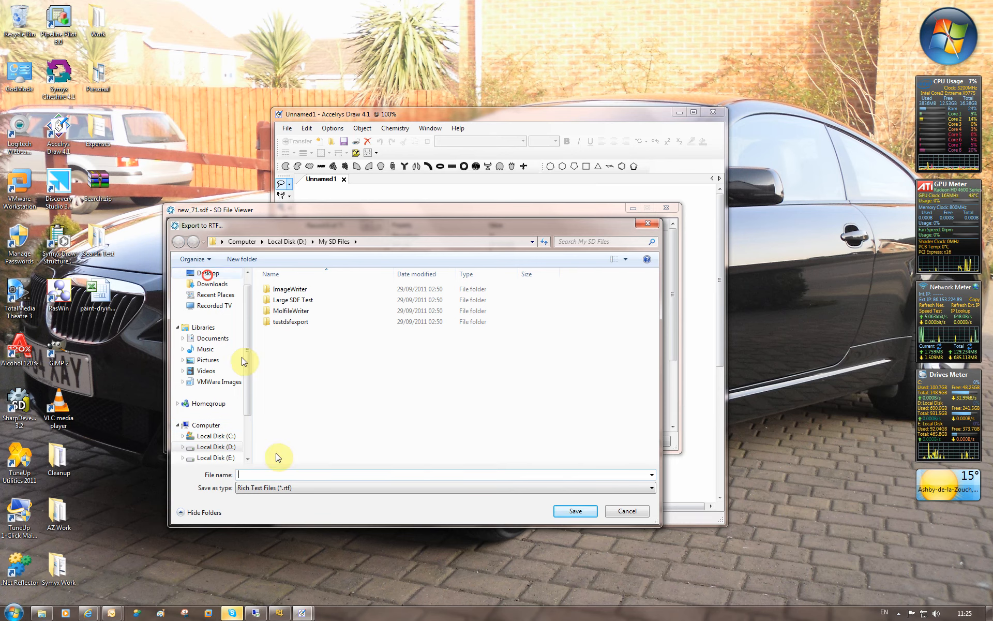
pyautogui.write('test')
pyautogui.click(570, 511)
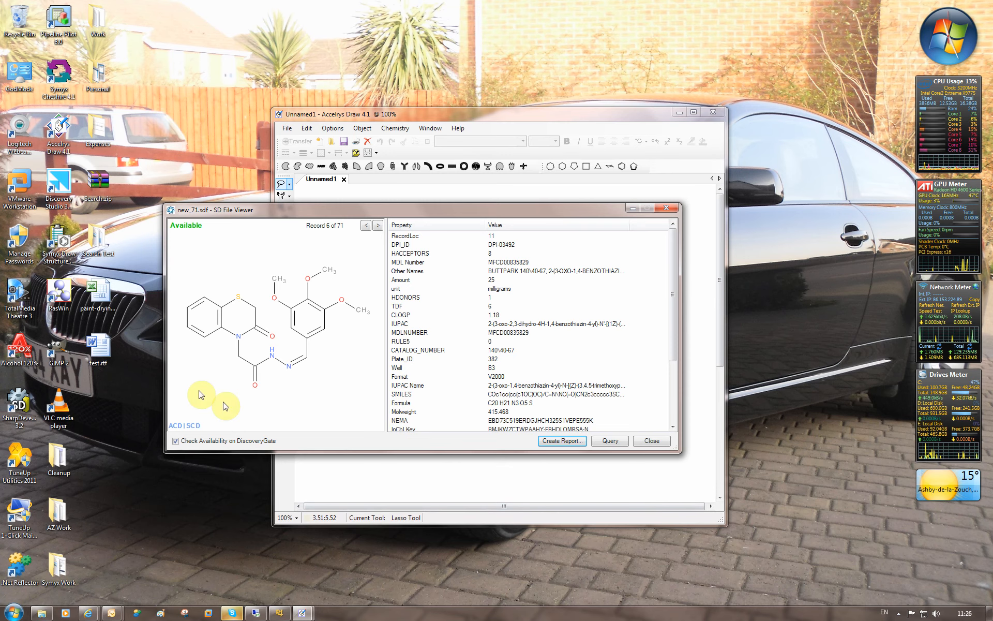
# Open test.rtf from the desktop in Word, and move its window higher on the screen.
pyautogui.click(97, 353)
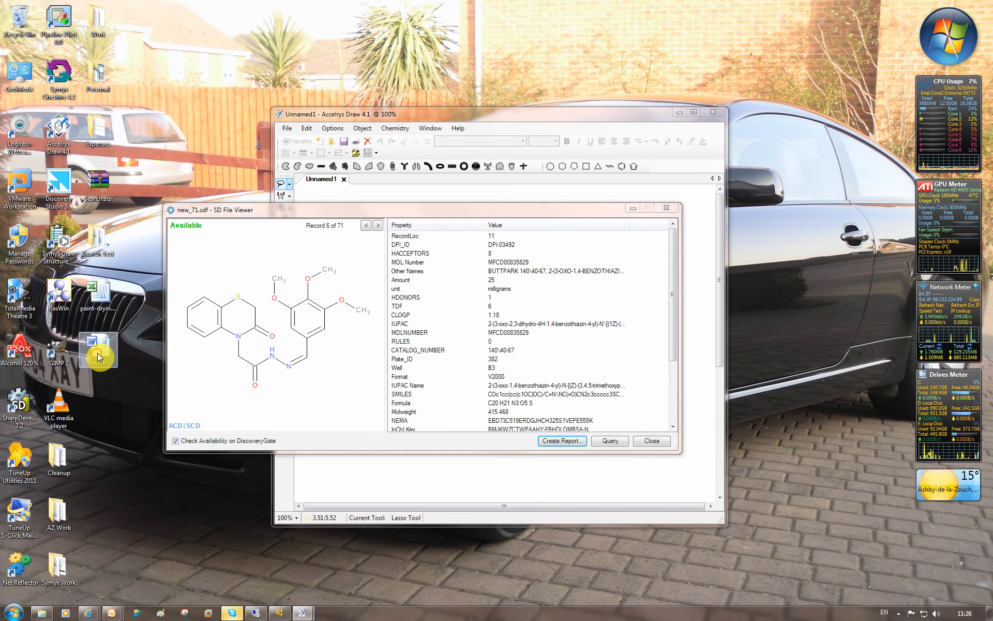
pyautogui.doubleClick(98, 353)
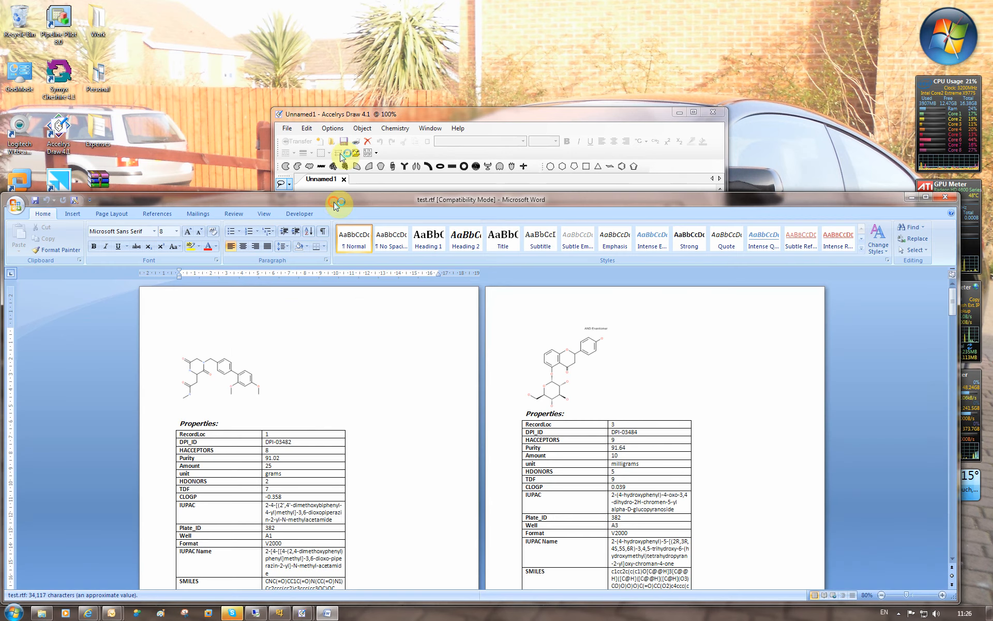
pyautogui.moveTo(334, 202); pyautogui.dragTo(340, 107)
# Look through the pages of the exported report, examining each record's structure and property table.
pyautogui.scroll(-2, 361, 286)
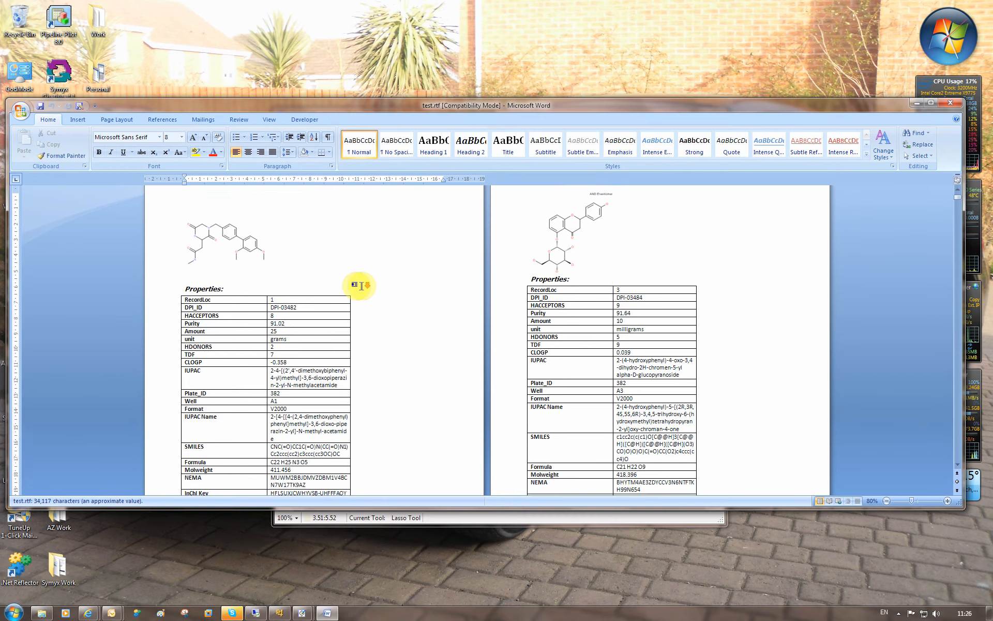
pyautogui.scroll(-6, 361, 286)
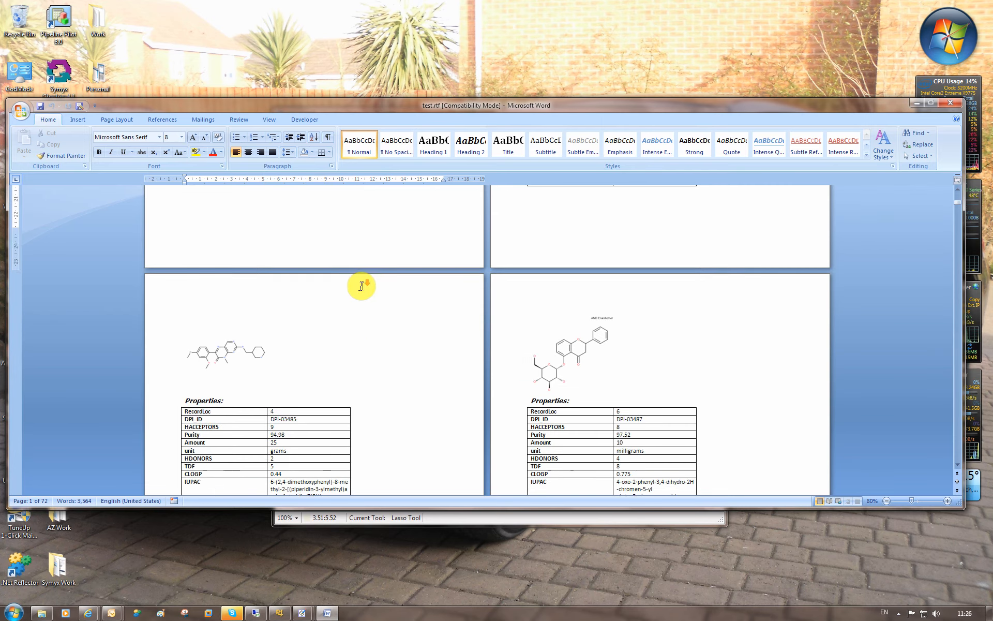
pyautogui.scroll(-4, 361, 285)
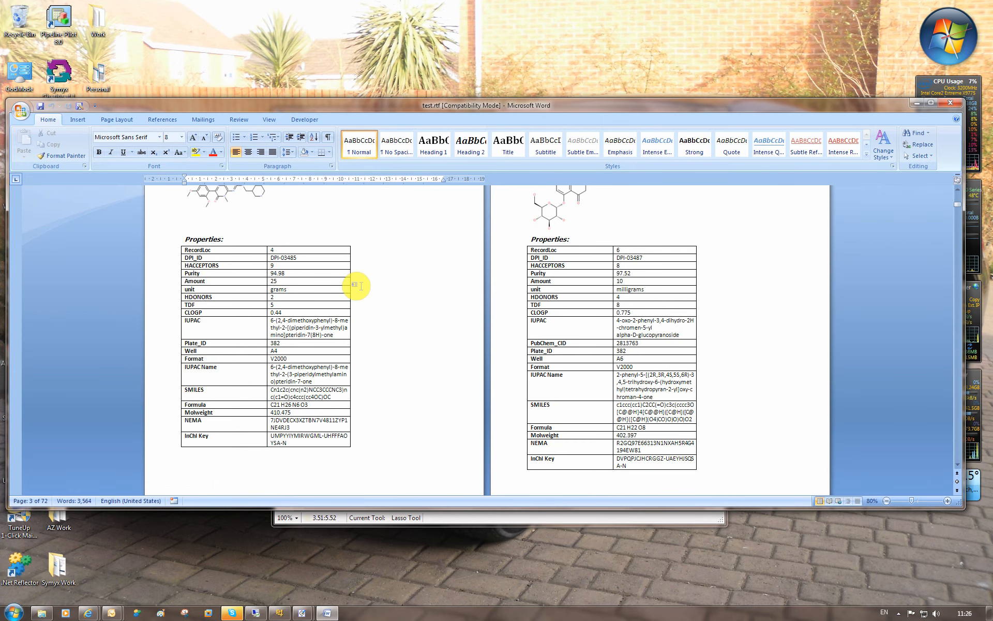
pyautogui.scroll(-4, 361, 286)
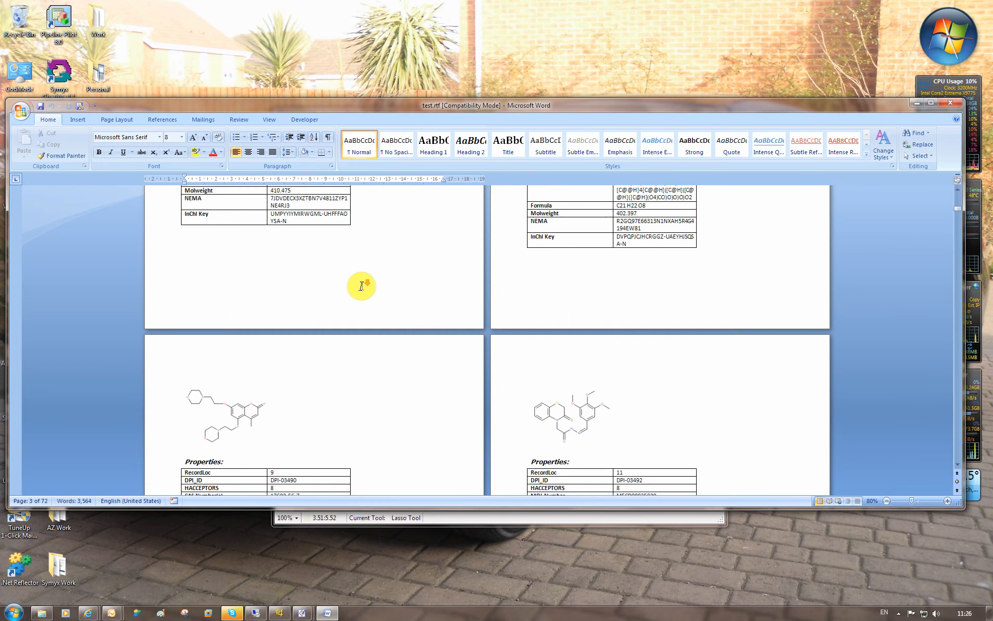
pyautogui.scroll(-6, 361, 285)
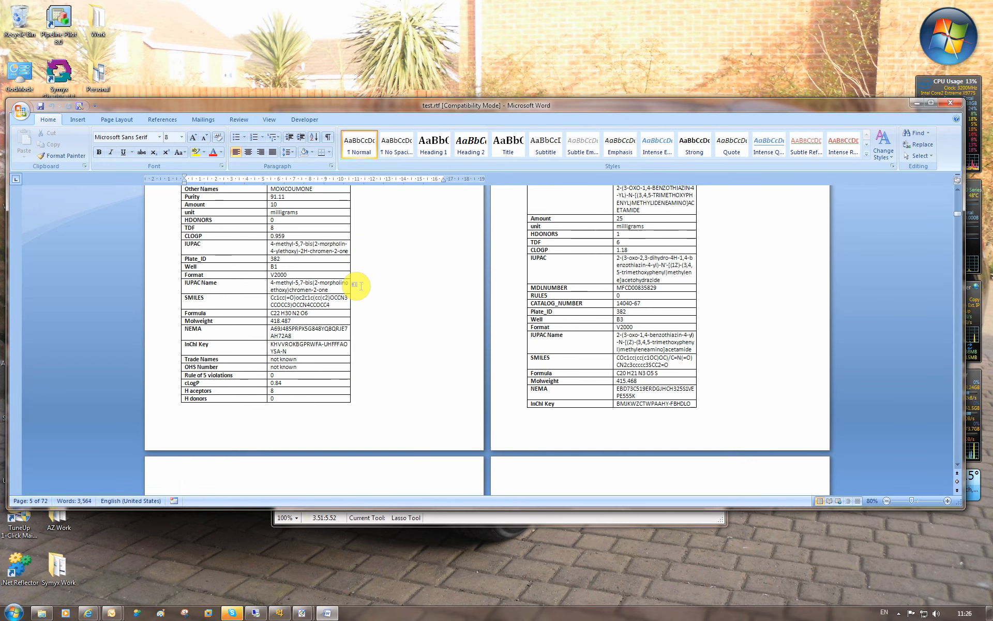
pyautogui.scroll(-12, 361, 286)
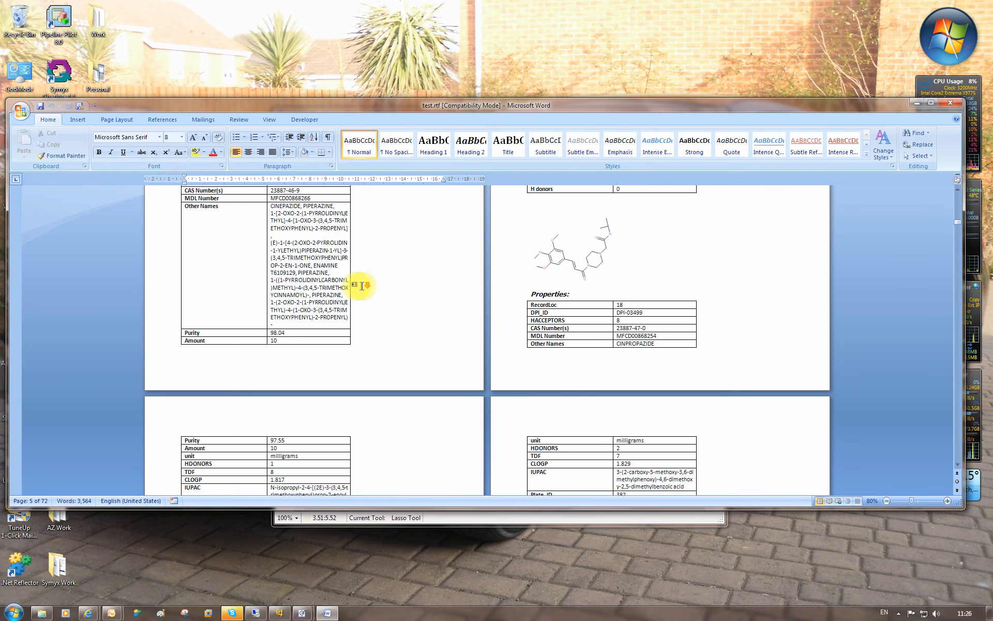
pyautogui.scroll(-10, 361, 286)
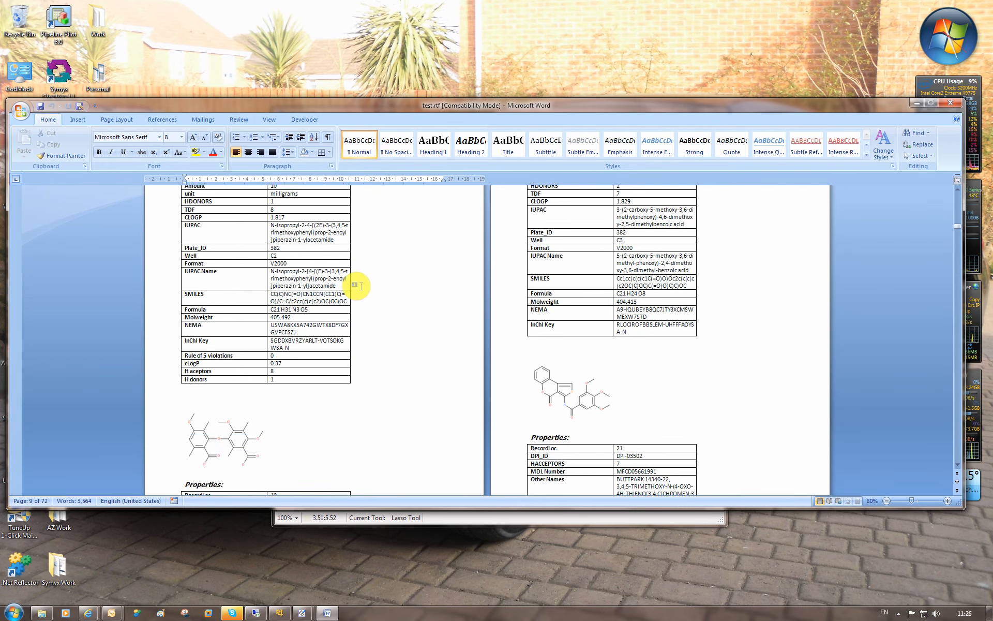
pyautogui.scroll(-6, 361, 286)
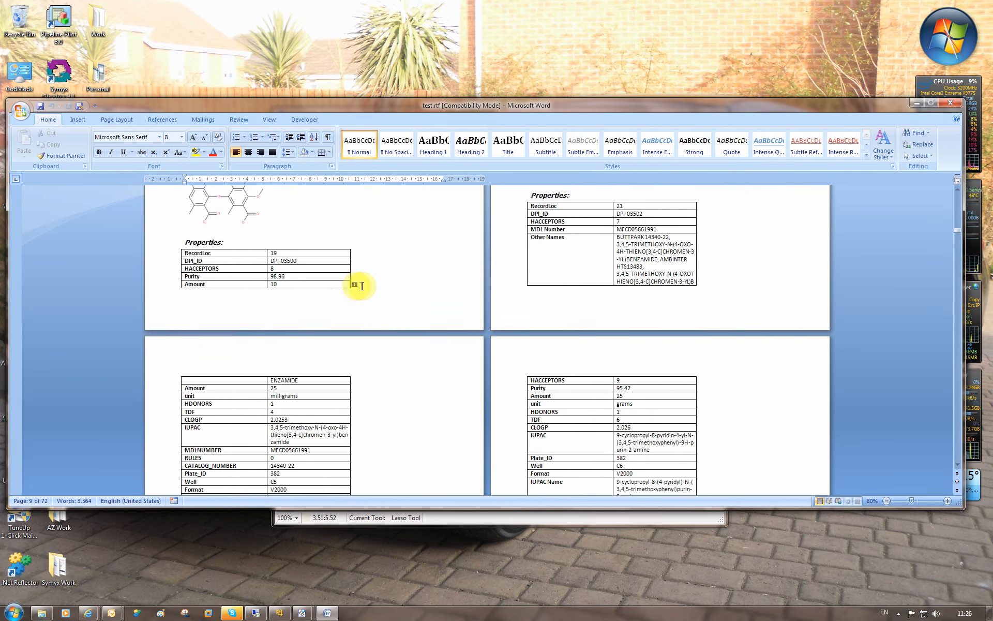
pyautogui.scroll(-8, 361, 286)
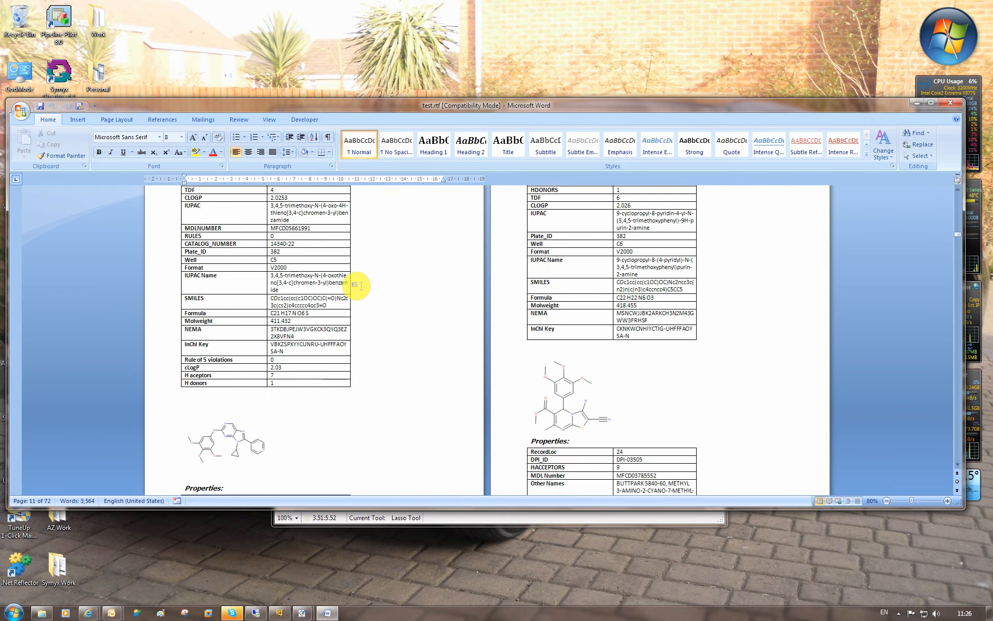
pyautogui.scroll(-3, 361, 286)
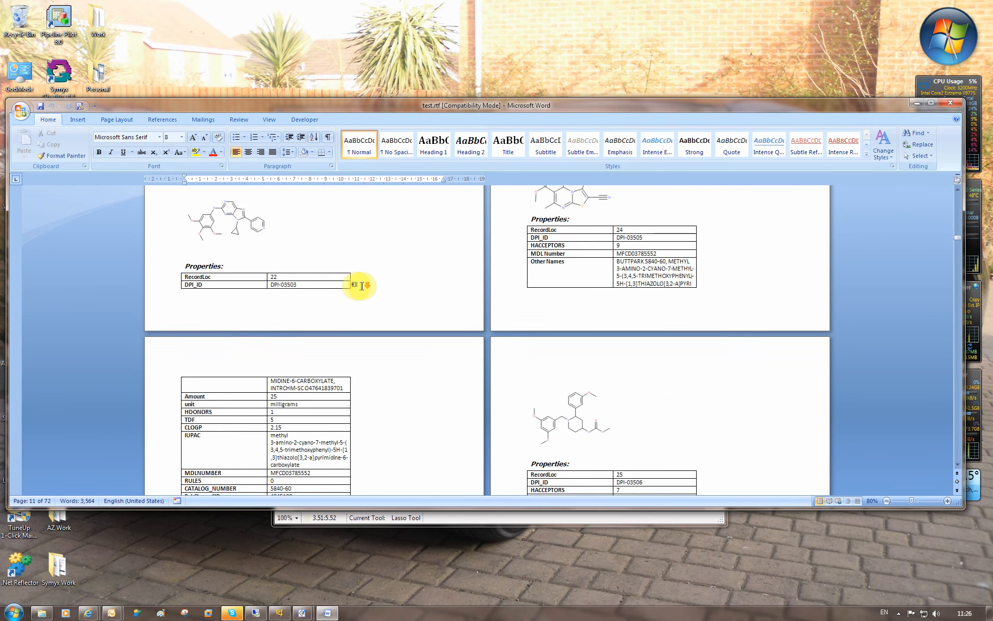
pyautogui.scroll(-10, 361, 286)
pyautogui.scroll(-8, 361, 286)
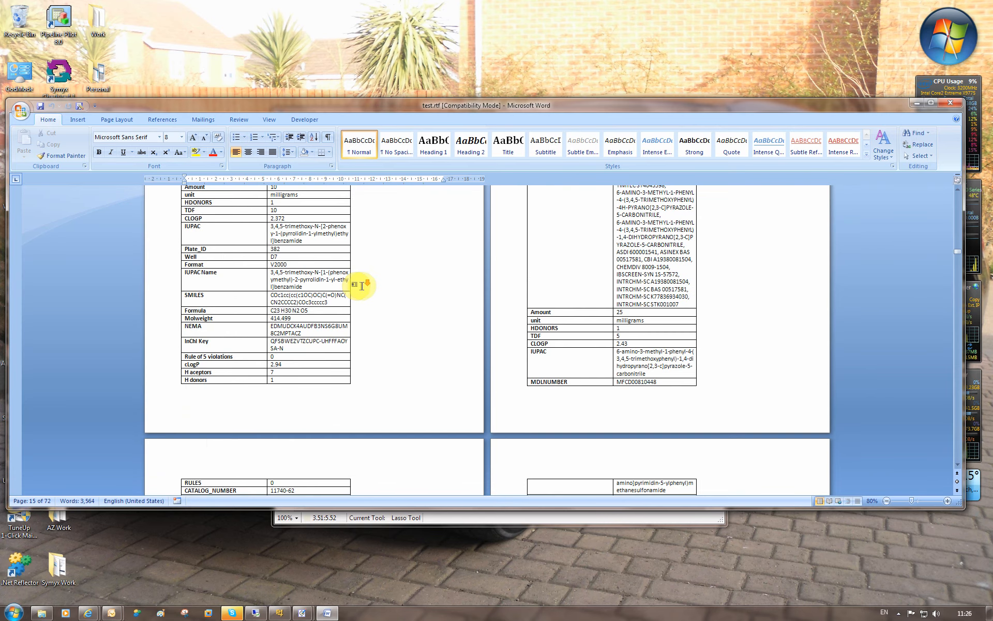
pyautogui.scroll(-5, 362, 285)
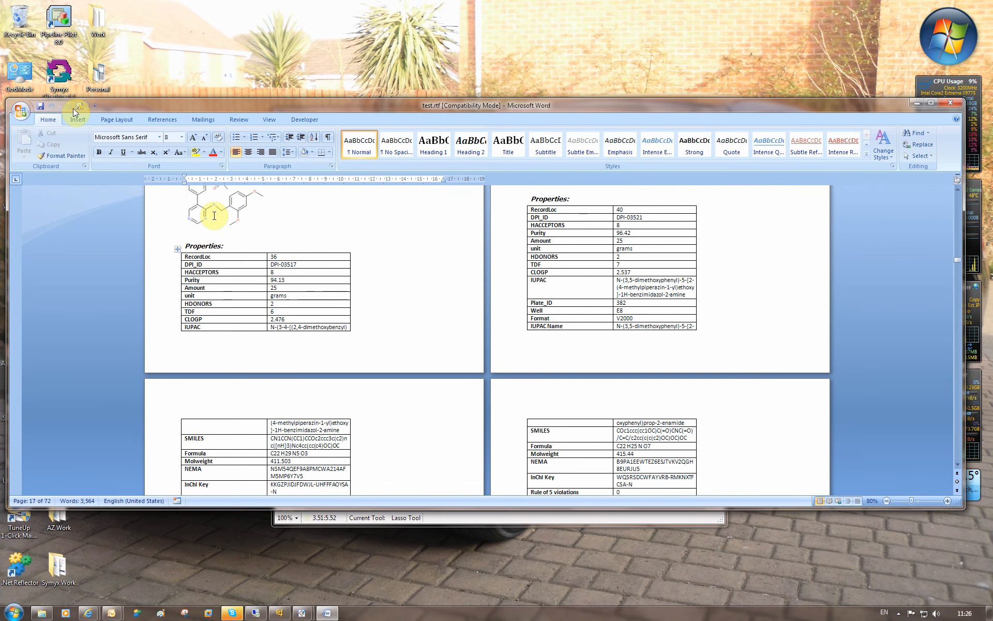
# Close the Word report and the new_71.sdf viewer.
pyautogui.click(20, 110)
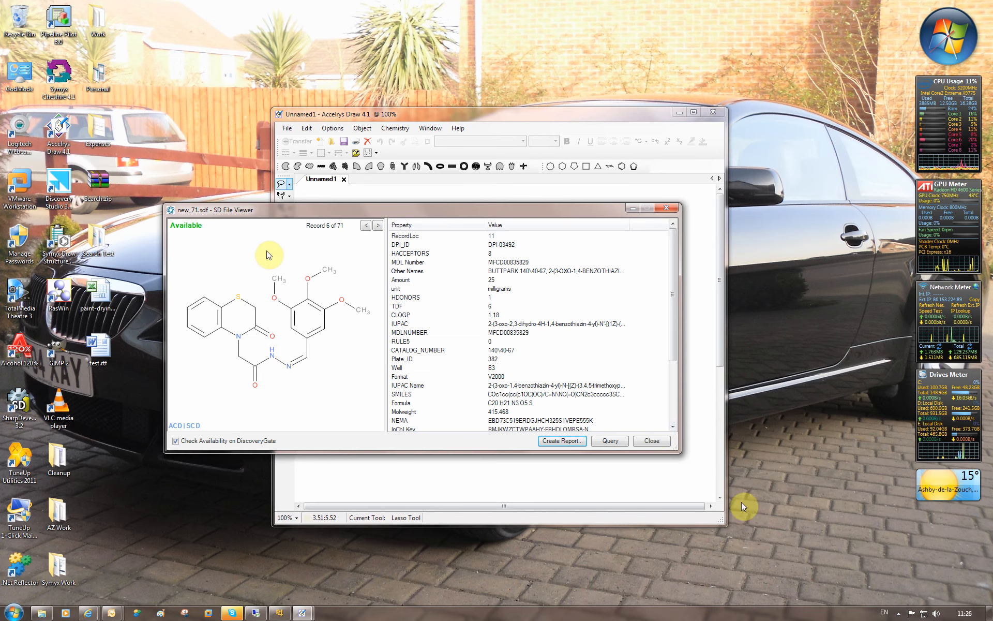
pyautogui.click(651, 443)
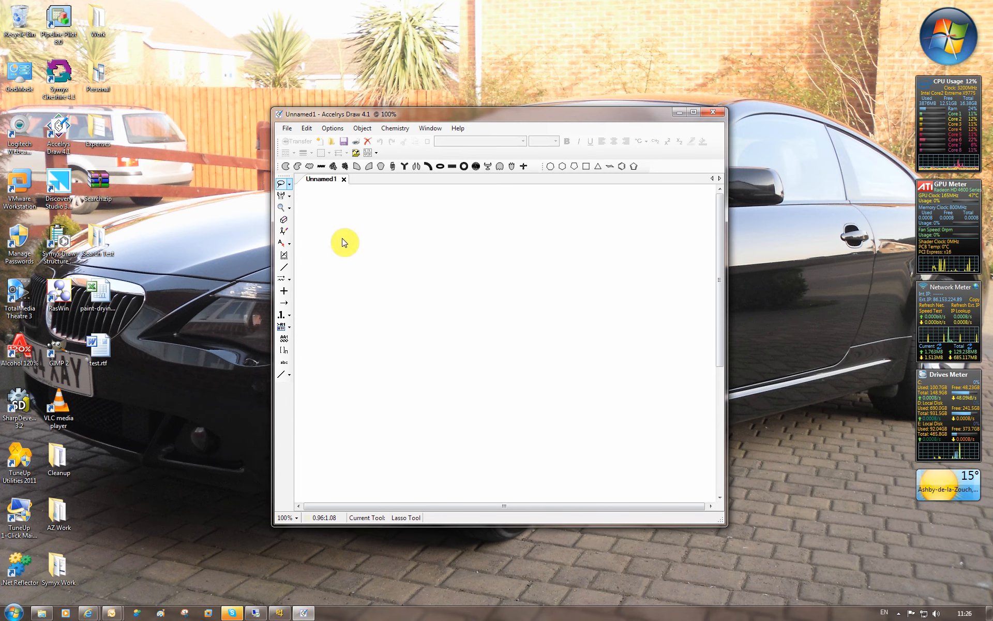
# Place a benzene ring from the templates in the upper part of the empty Unnamed1 drawing.
pyautogui.click(288, 129)
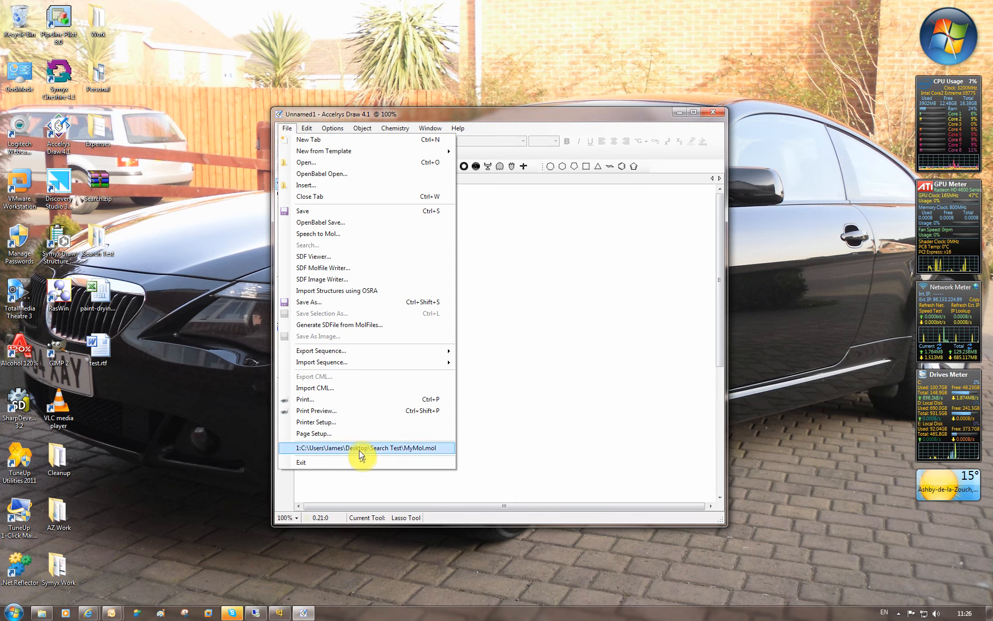
pyautogui.click(546, 420)
pyautogui.click(622, 167)
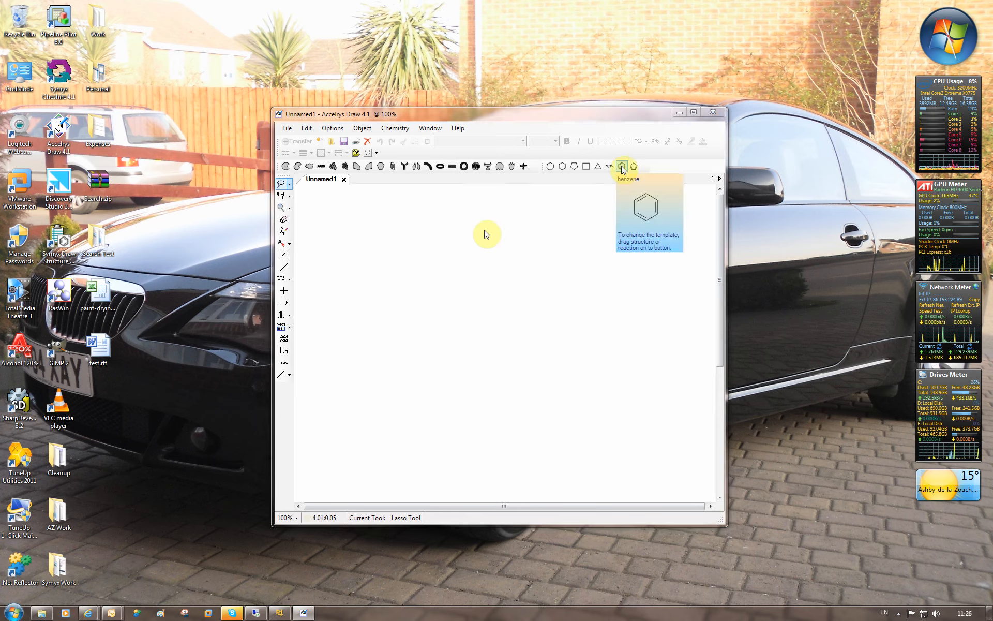
pyautogui.click(412, 256)
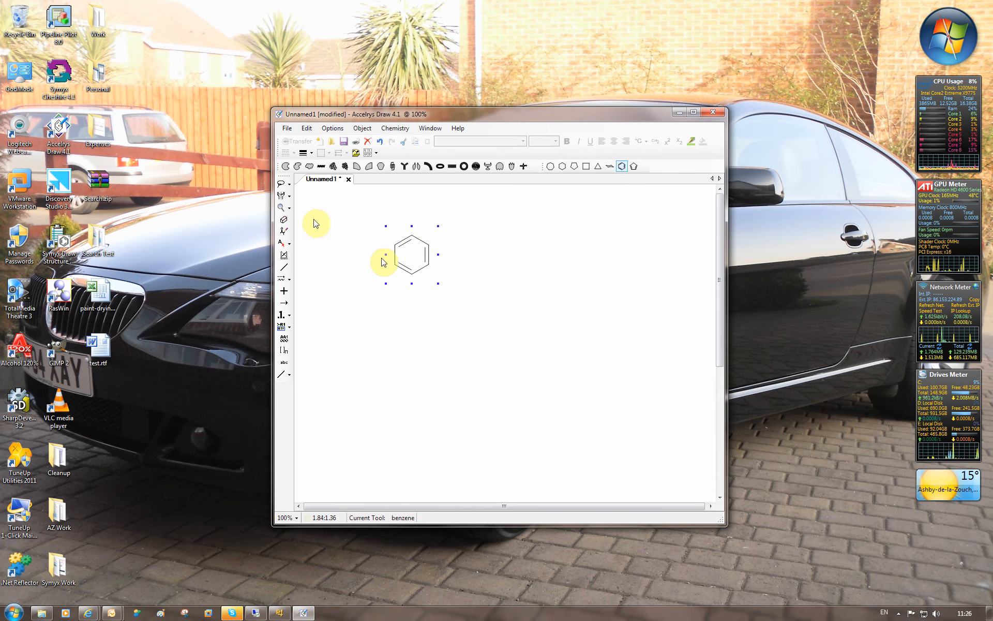
# Examine the files in the Search Test folder on the desktop, and minimize the folder window.
pyautogui.click(287, 128)
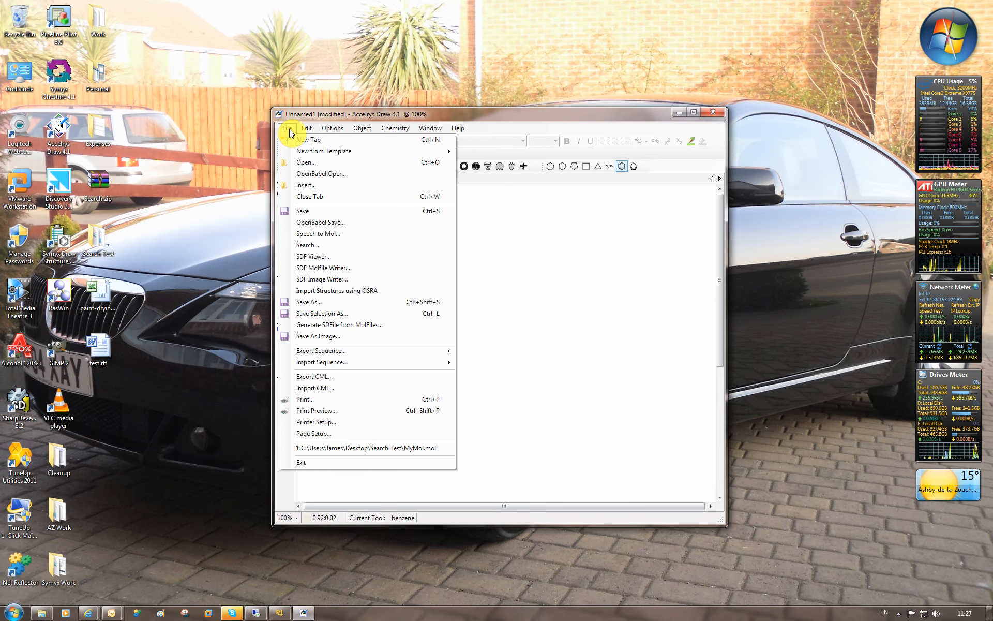
pyautogui.click(98, 238)
pyautogui.doubleClick(98, 238)
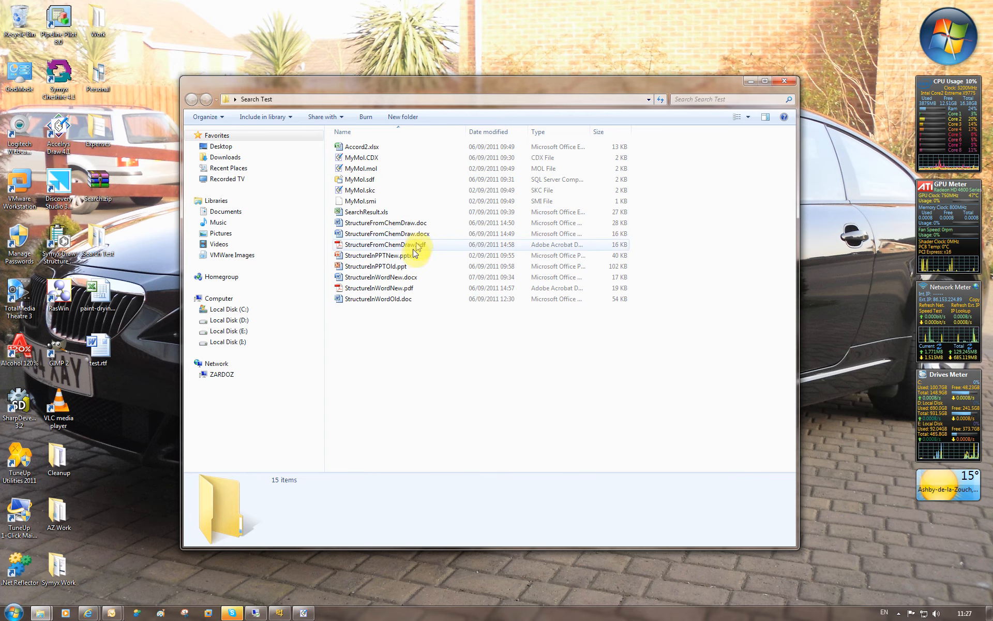
pyautogui.click(750, 82)
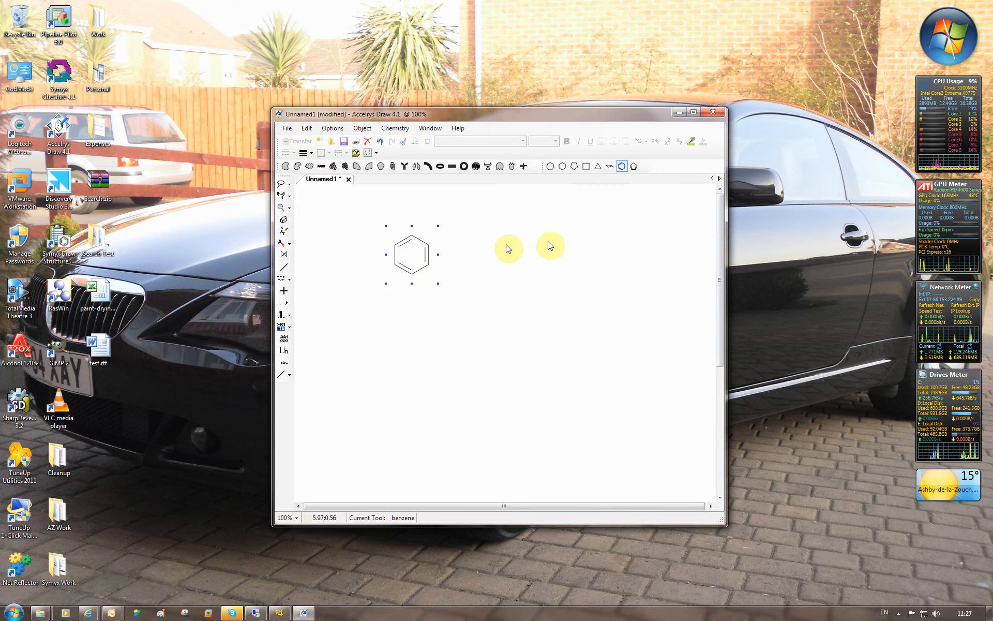
# Open the Search dialog with the benzene ring as query molecule, move it below the structure, and review the search engines, keeping Local Folder.
pyautogui.click(287, 128)
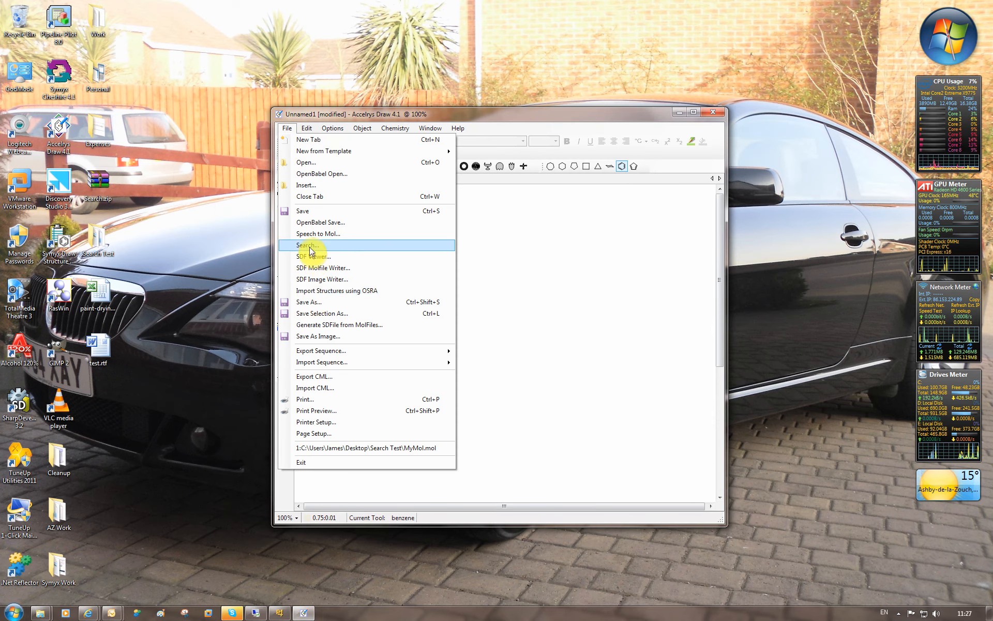
pyautogui.click(309, 245)
pyautogui.moveTo(465, 239); pyautogui.dragTo(400, 285)
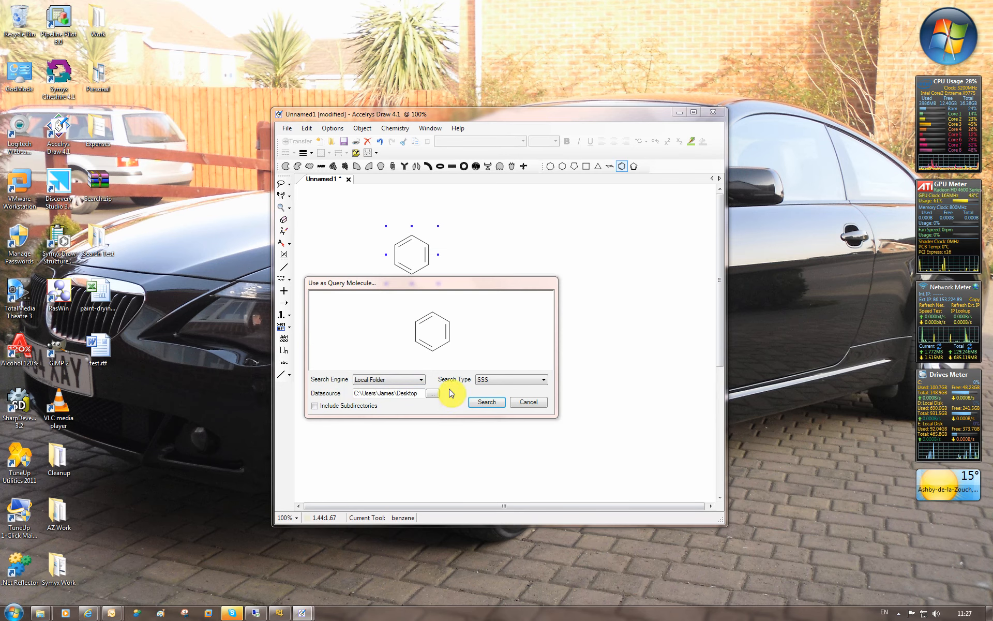
pyautogui.click(421, 381)
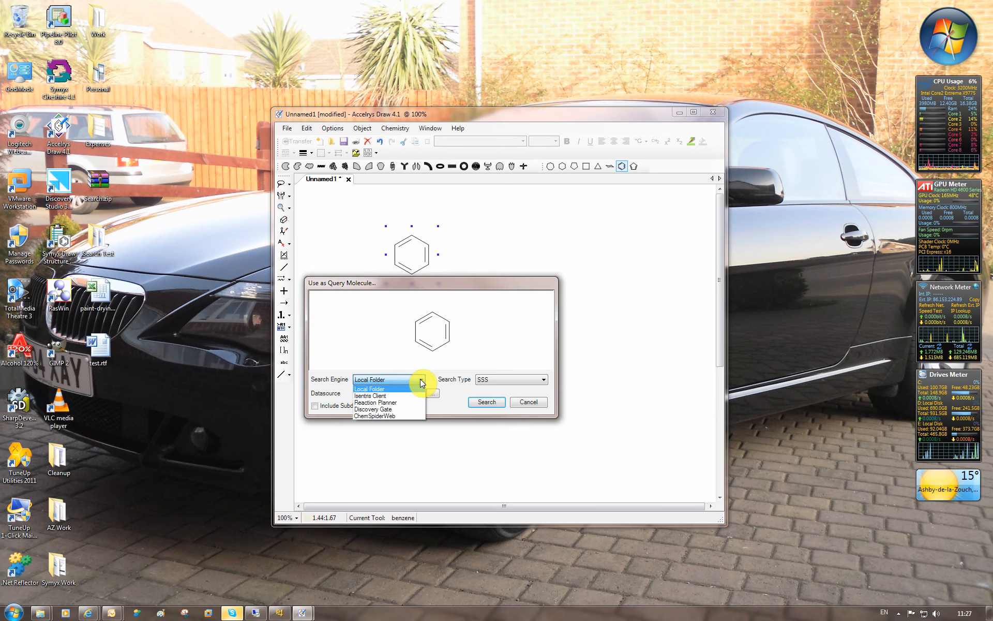
pyautogui.click(423, 381)
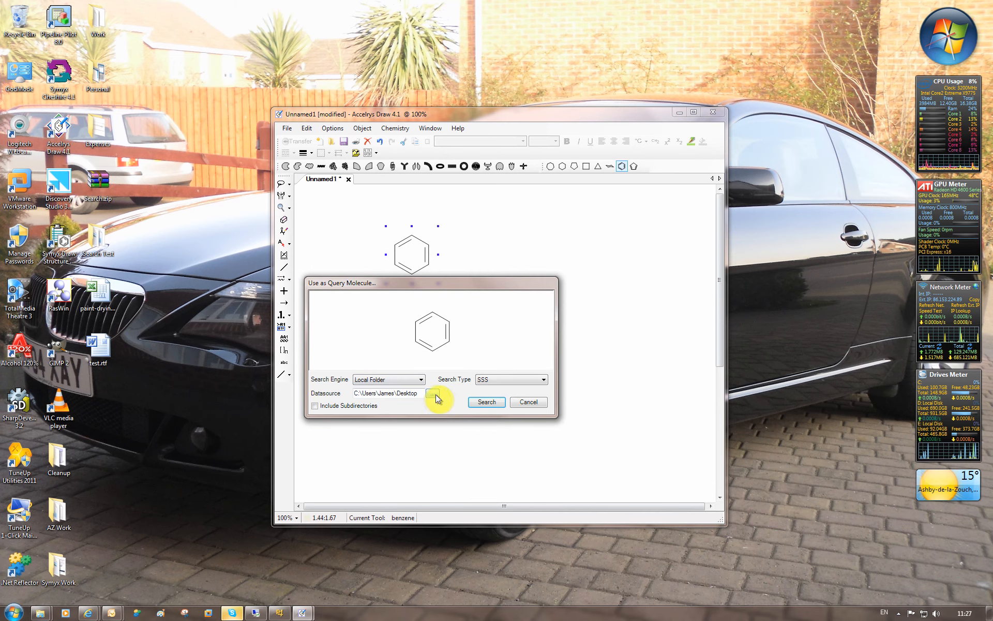
# Set the local folder search's datasource to the Search Test folder on the desktop.
pyautogui.click(435, 394)
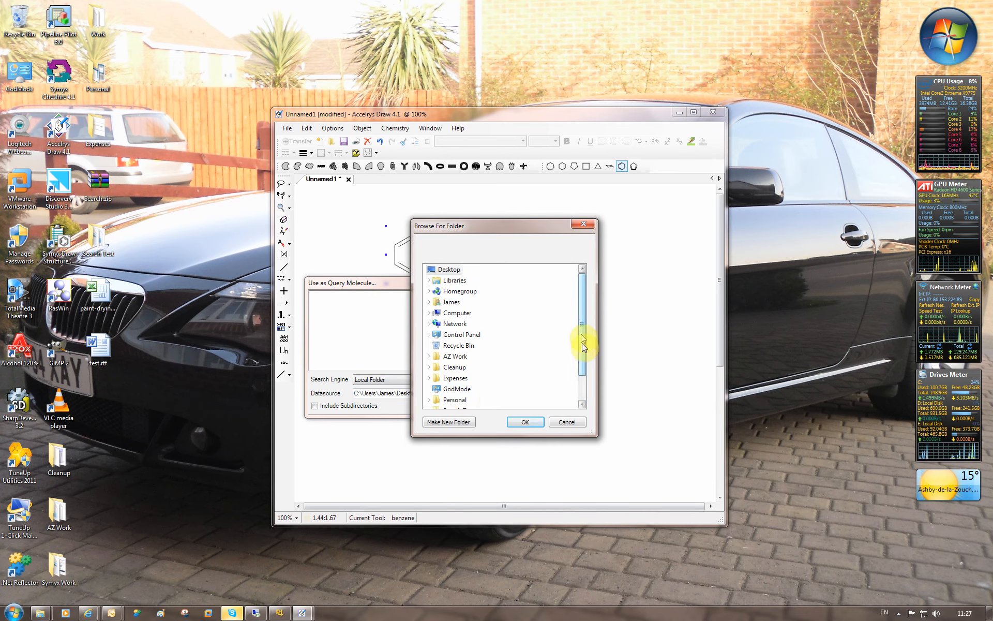
pyautogui.moveTo(582, 334); pyautogui.dragTo(582, 359)
pyautogui.click(461, 382)
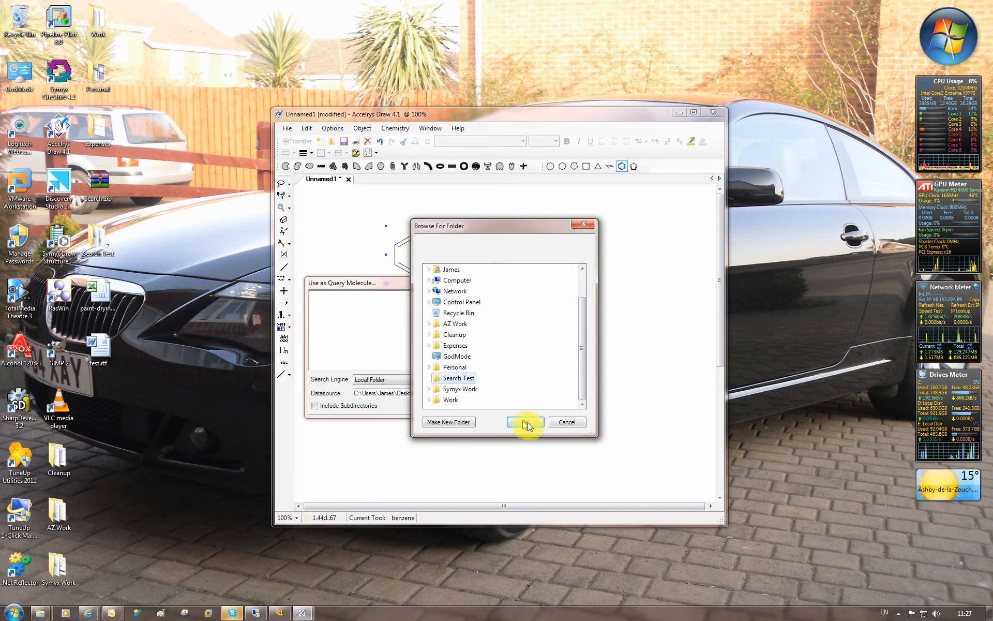
pyautogui.click(525, 423)
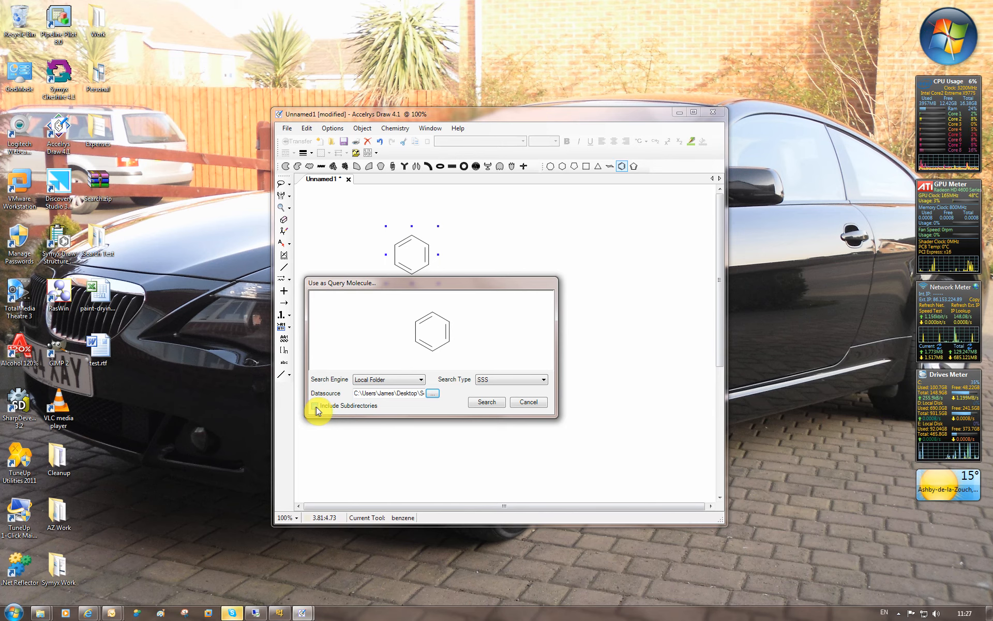
# Review the search types, keep SSS, and run the substructure search for the benzene ring.
pyautogui.click(545, 381)
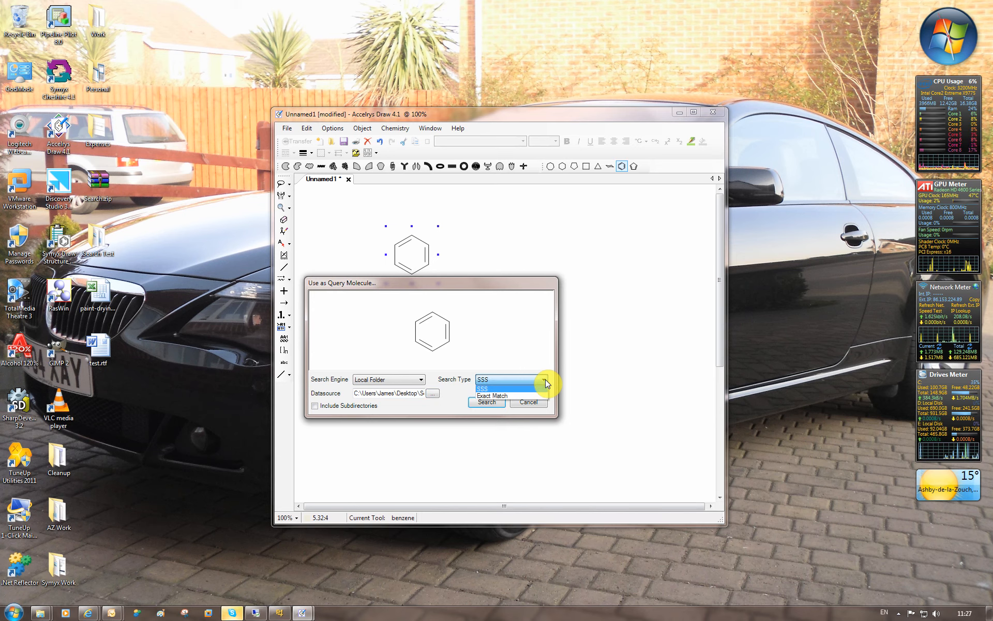
pyautogui.click(545, 379)
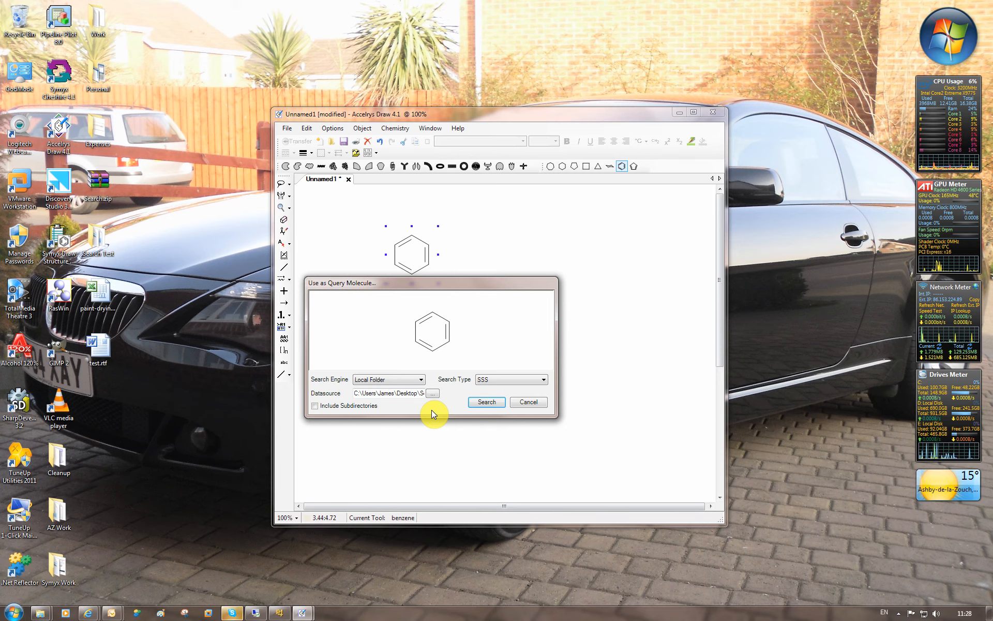
pyautogui.click(488, 401)
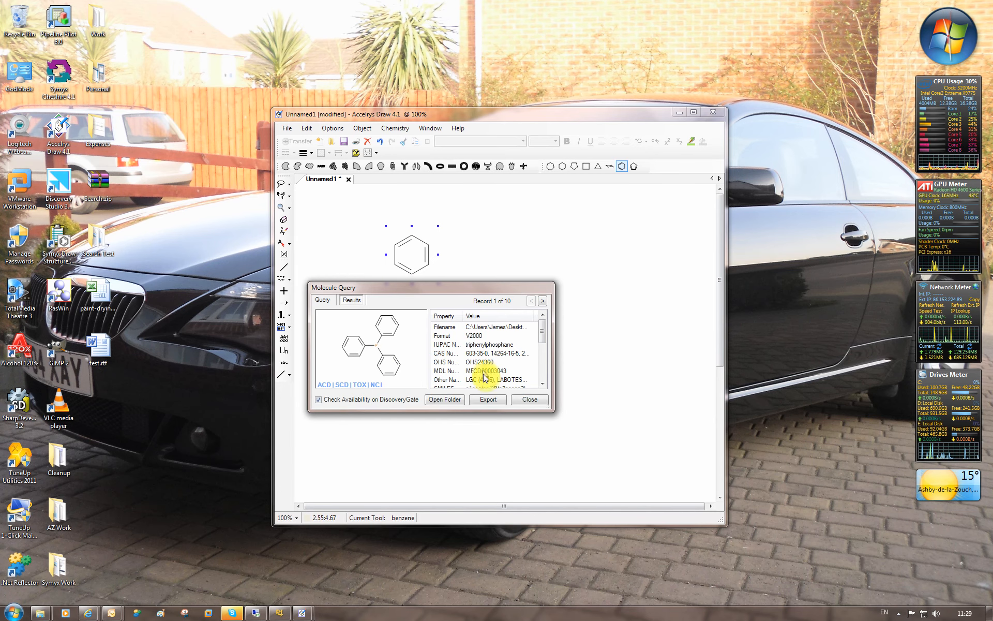
# Enlarge and reposition the Molecule Query results window, and widen the Property and Value columns to fit their contents.
pyautogui.moveTo(552, 407); pyautogui.dragTo(748, 521)
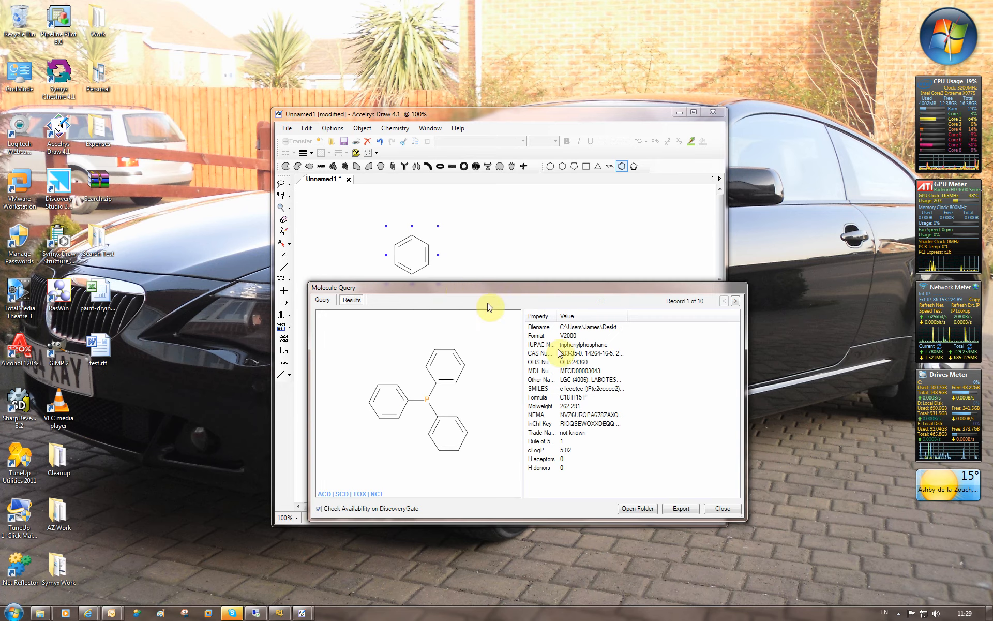
pyautogui.moveTo(458, 287); pyautogui.dragTo(410, 206)
pyautogui.moveTo(698, 438); pyautogui.dragTo(724, 460)
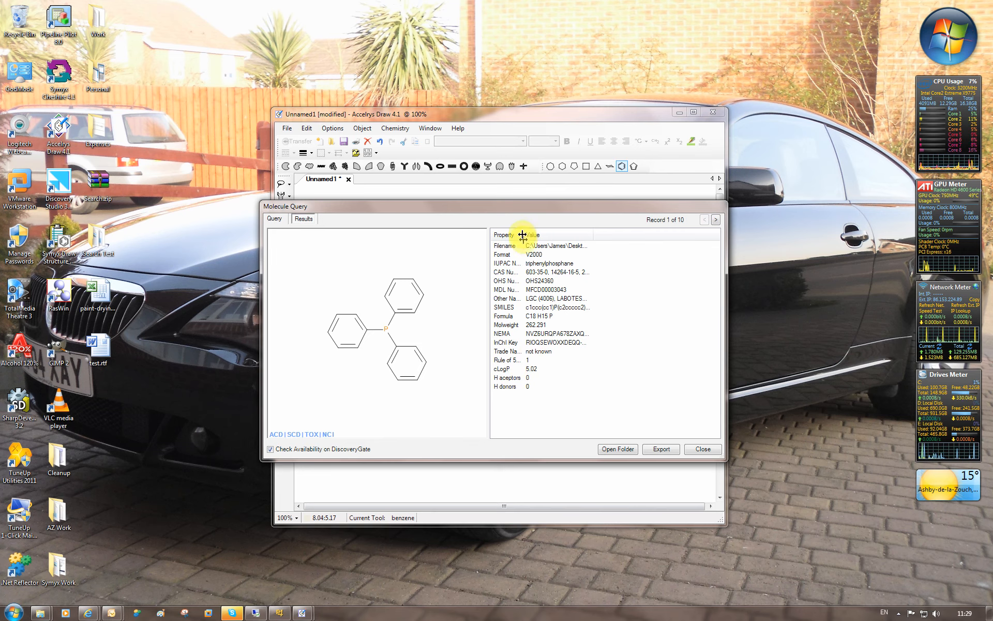
pyautogui.moveTo(522, 235); pyautogui.dragTo(542, 235)
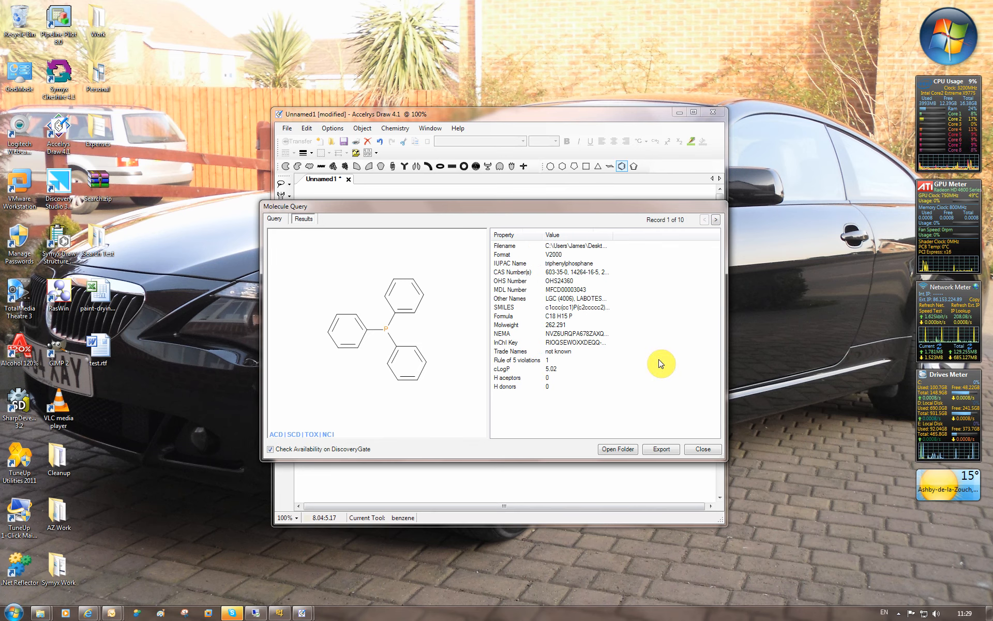
pyautogui.doubleClick(613, 235)
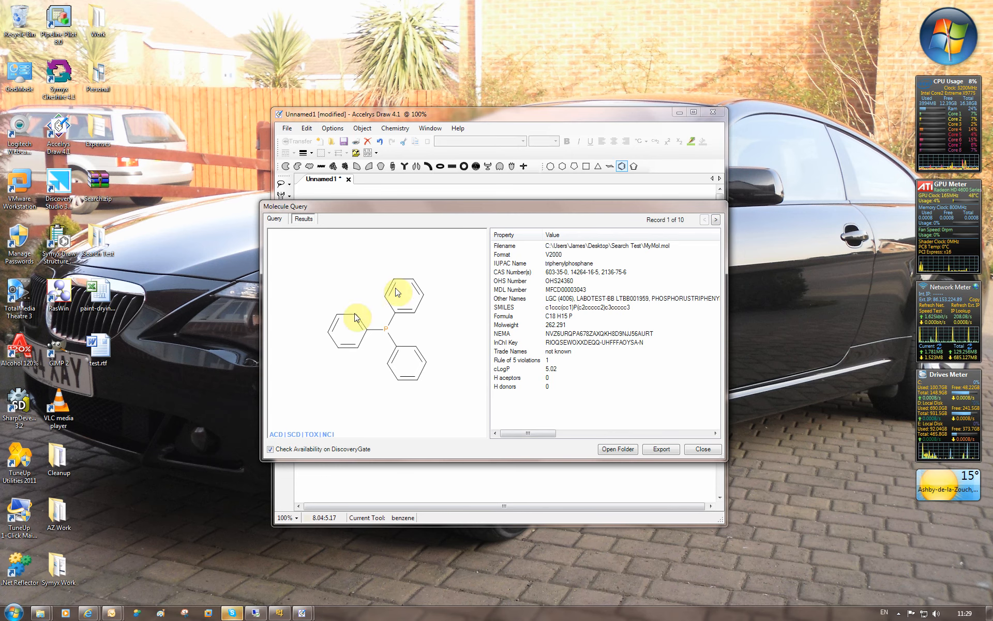
pyautogui.moveTo(386, 206); pyautogui.dragTo(402, 246)
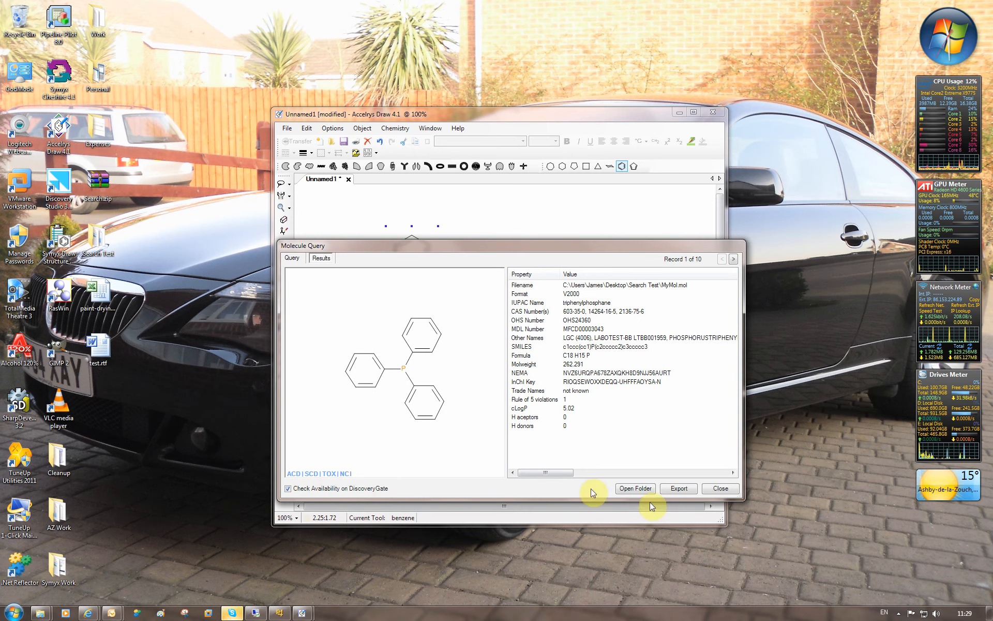
# Go through the hit records up to the last one, examining each record's source filename, structure and properties.
pyautogui.click(733, 259)
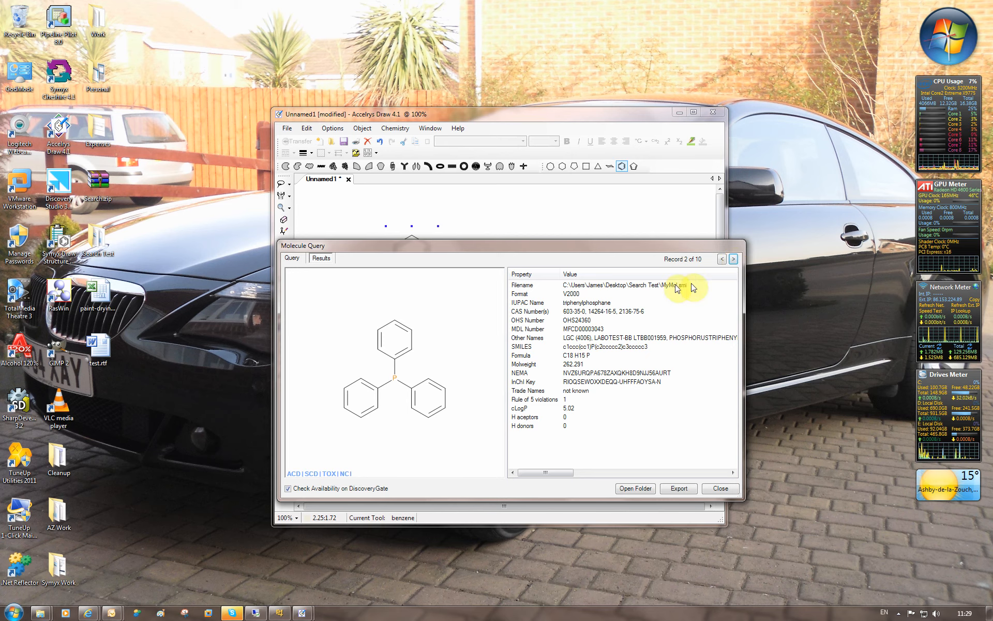
pyautogui.click(733, 259)
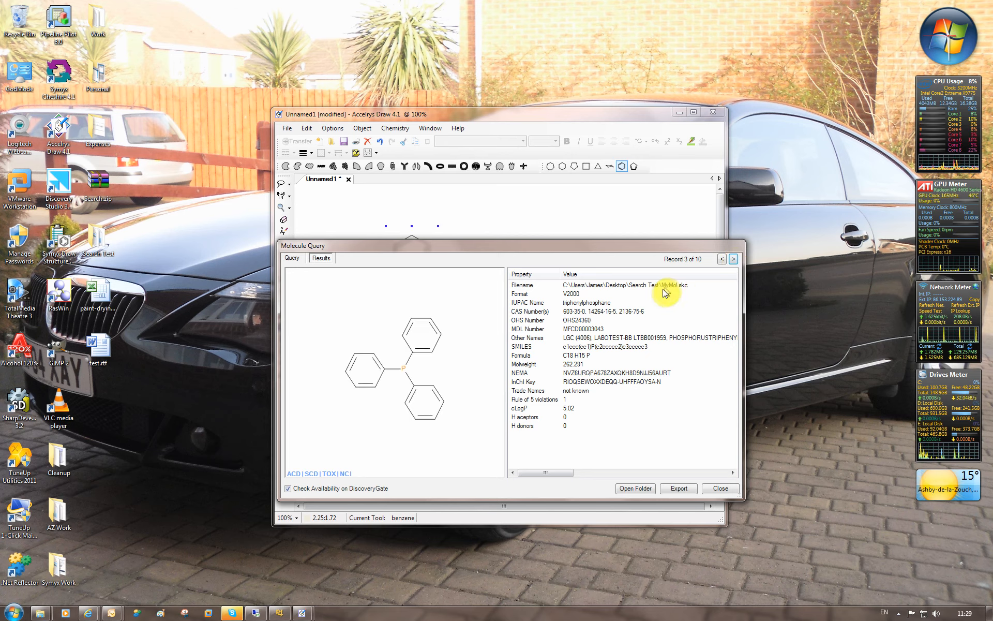
pyautogui.click(733, 258)
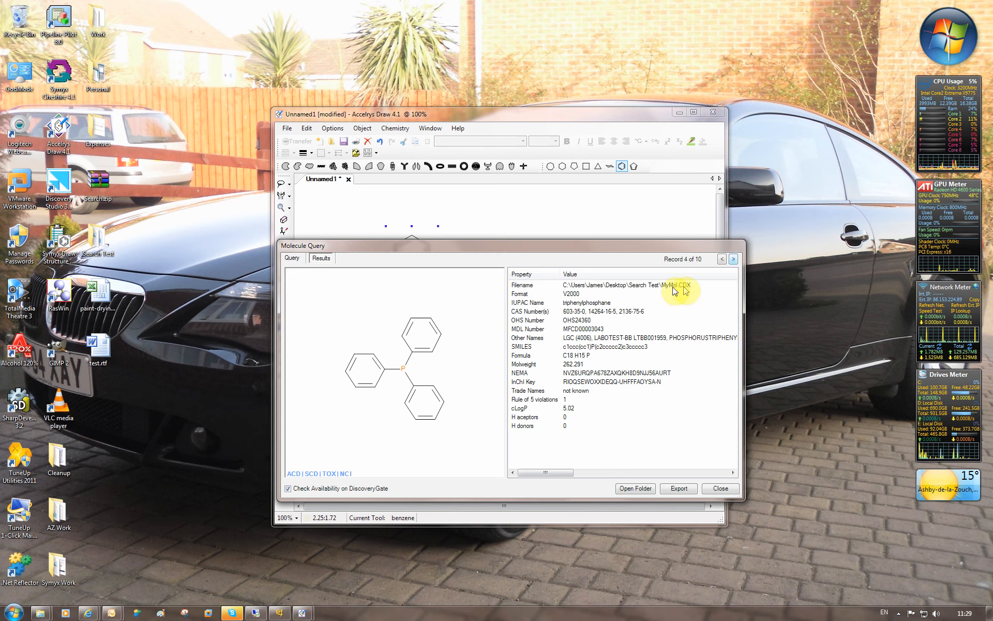
pyautogui.click(734, 260)
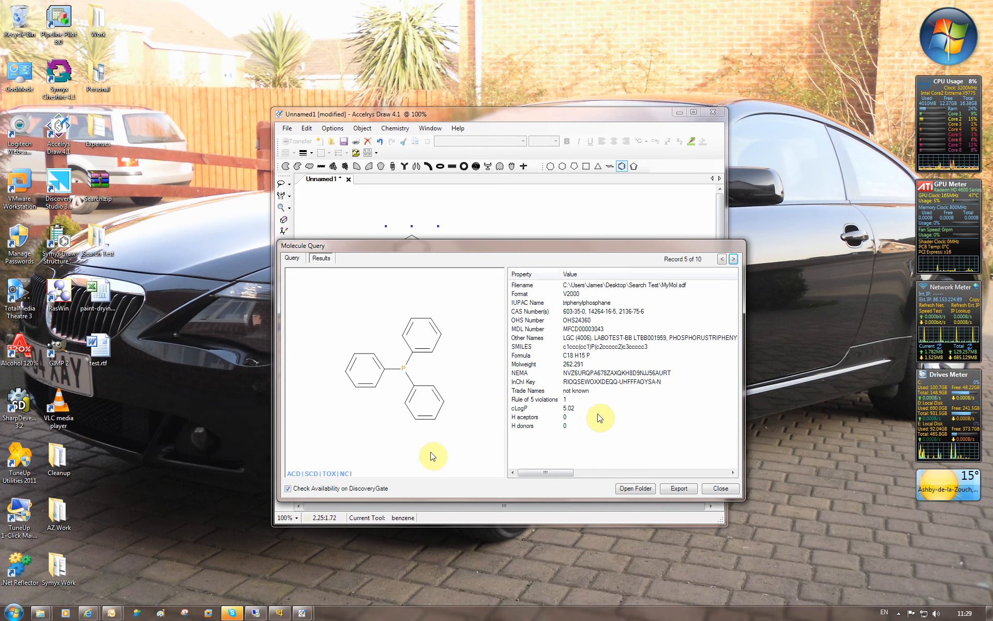
pyautogui.click(733, 261)
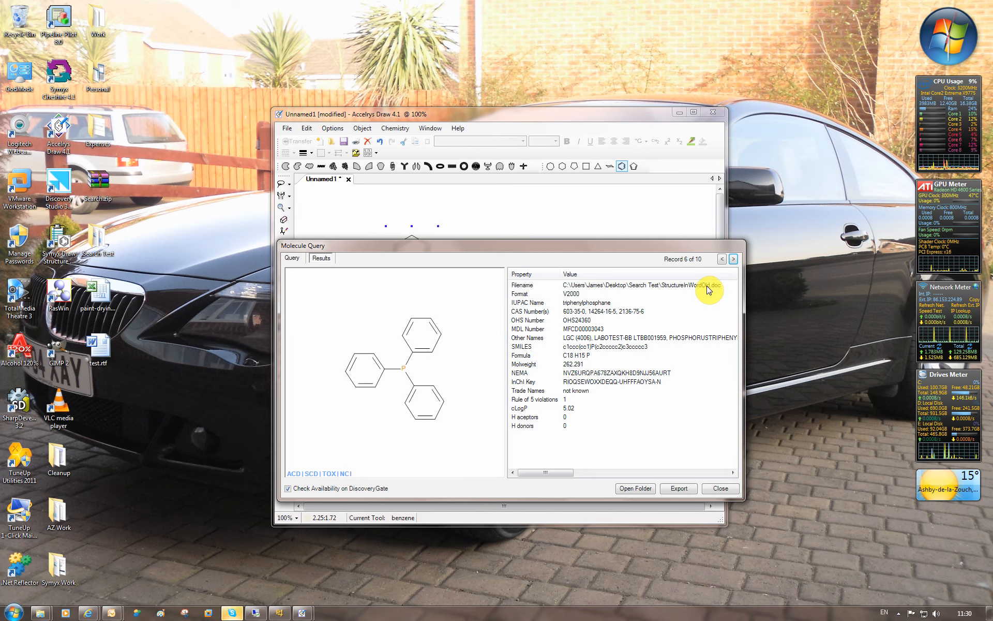
pyautogui.click(733, 260)
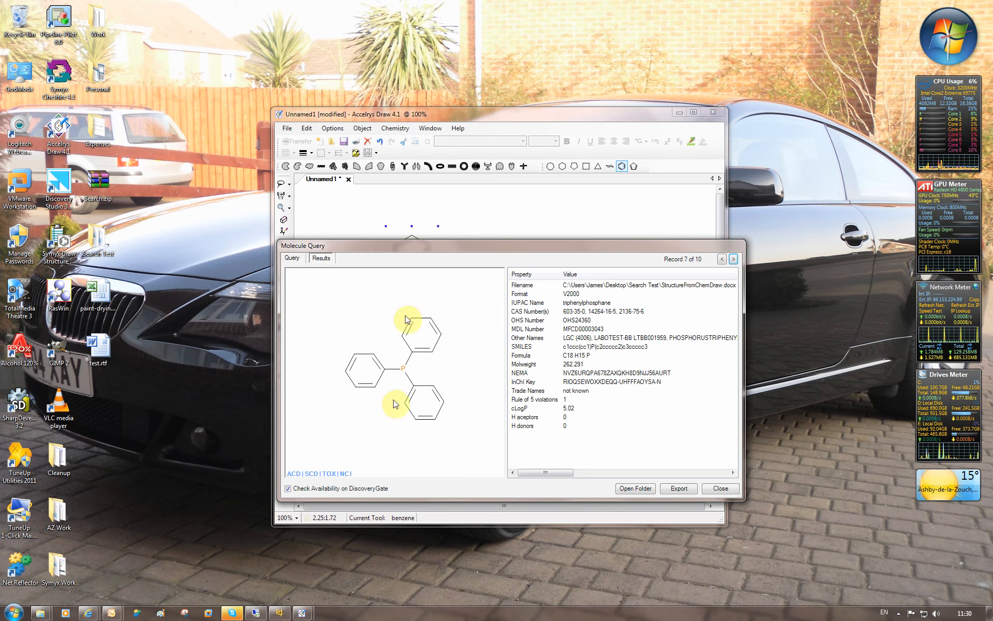
pyautogui.click(735, 261)
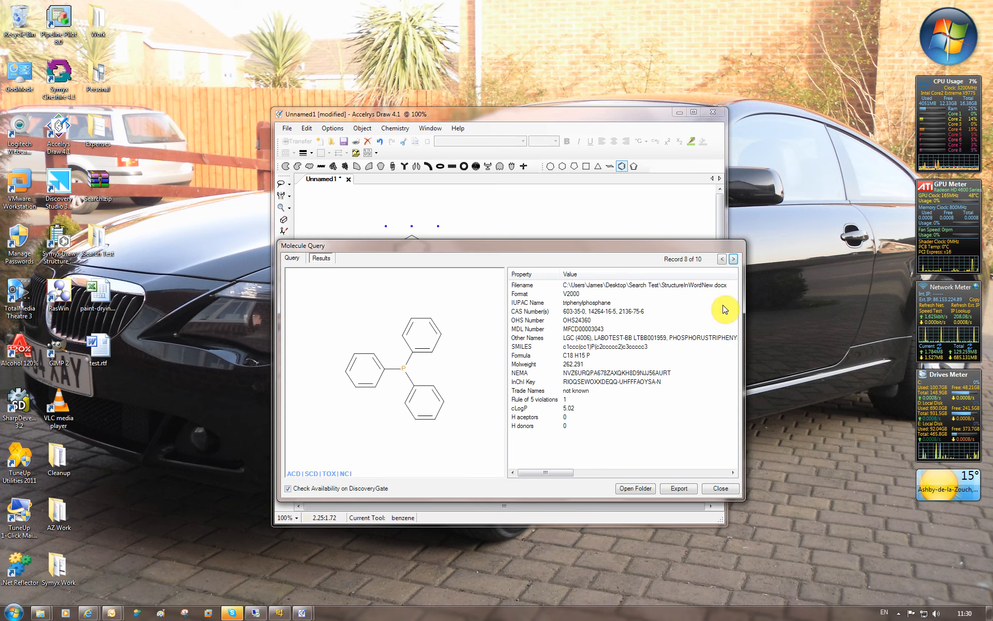
pyautogui.click(723, 260)
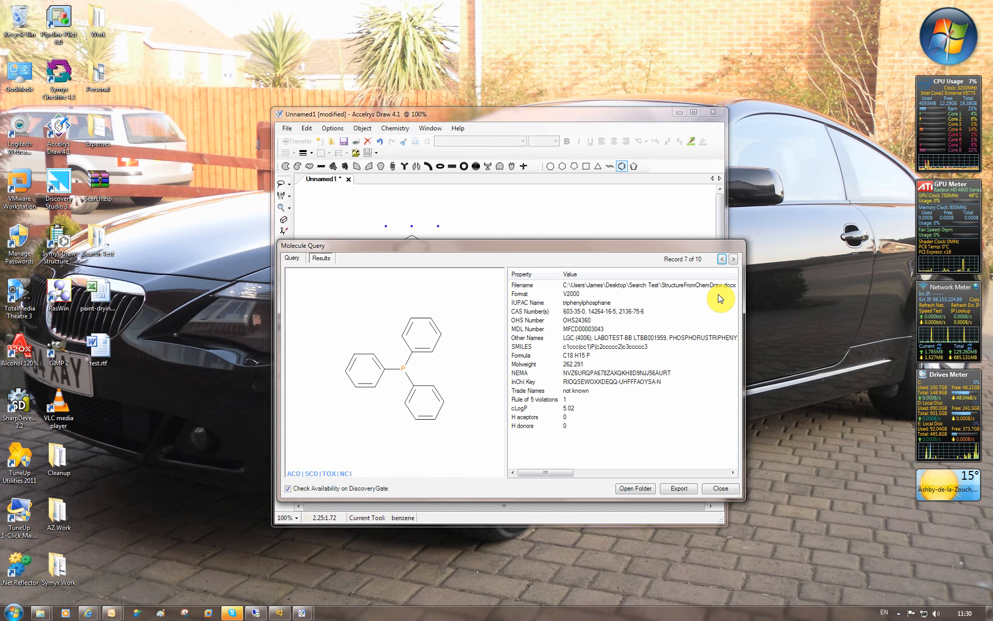
pyautogui.click(735, 259)
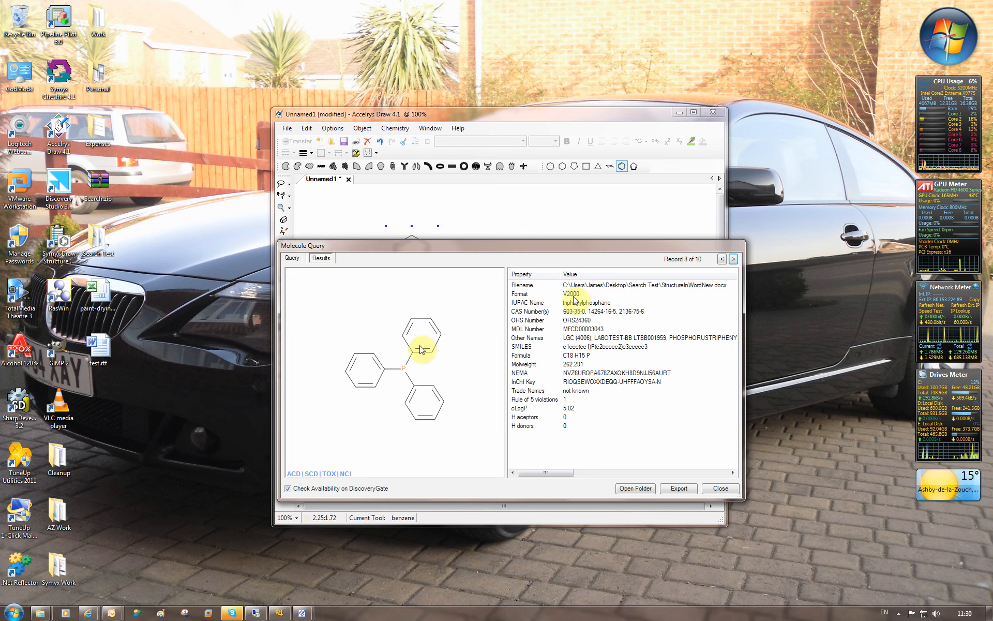
pyautogui.click(734, 259)
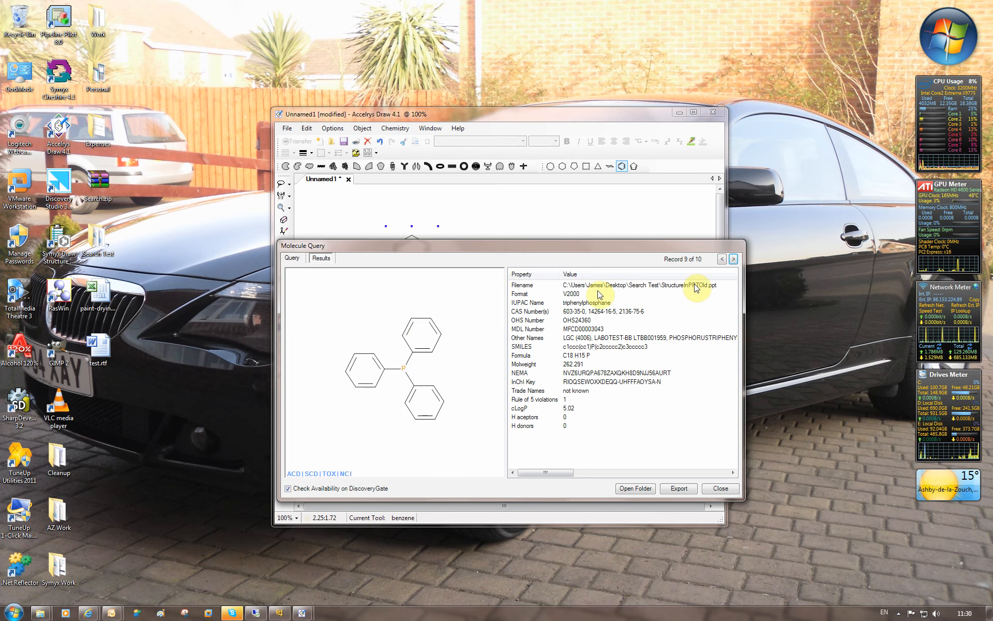
pyautogui.click(734, 259)
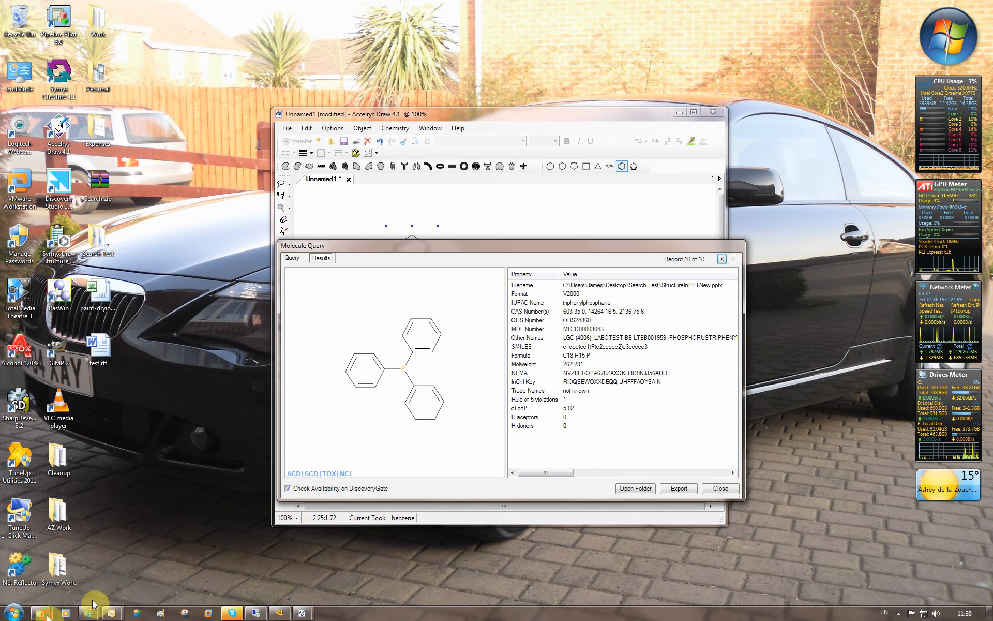
# Compare the hits with the file list of the Search Test folder, minimize the folder window and return to the results.
pyautogui.moveTo(40, 613)
pyautogui.click(189, 564)
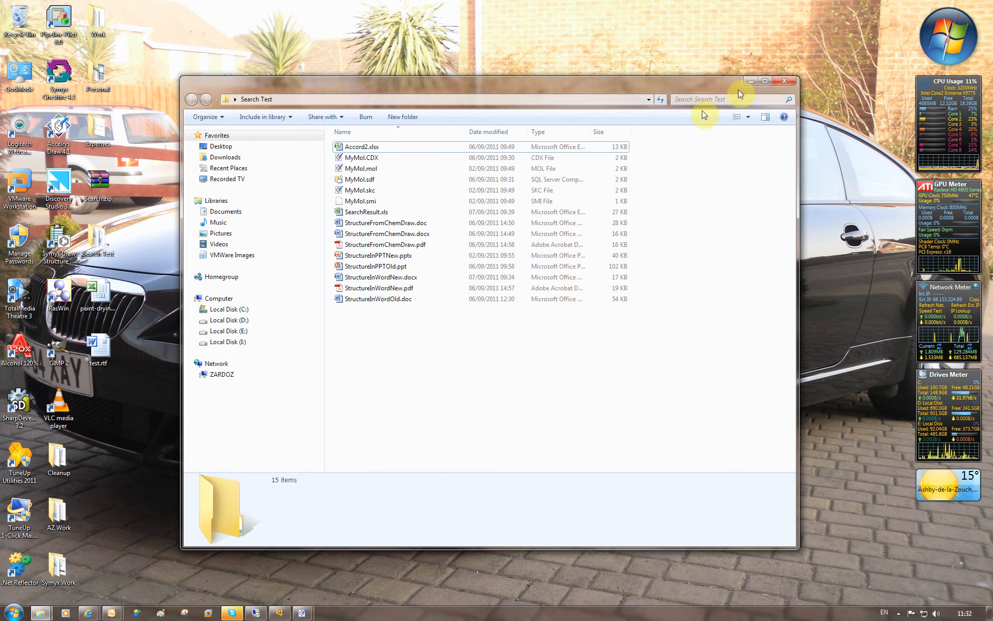
pyautogui.click(750, 80)
pyautogui.click(737, 290)
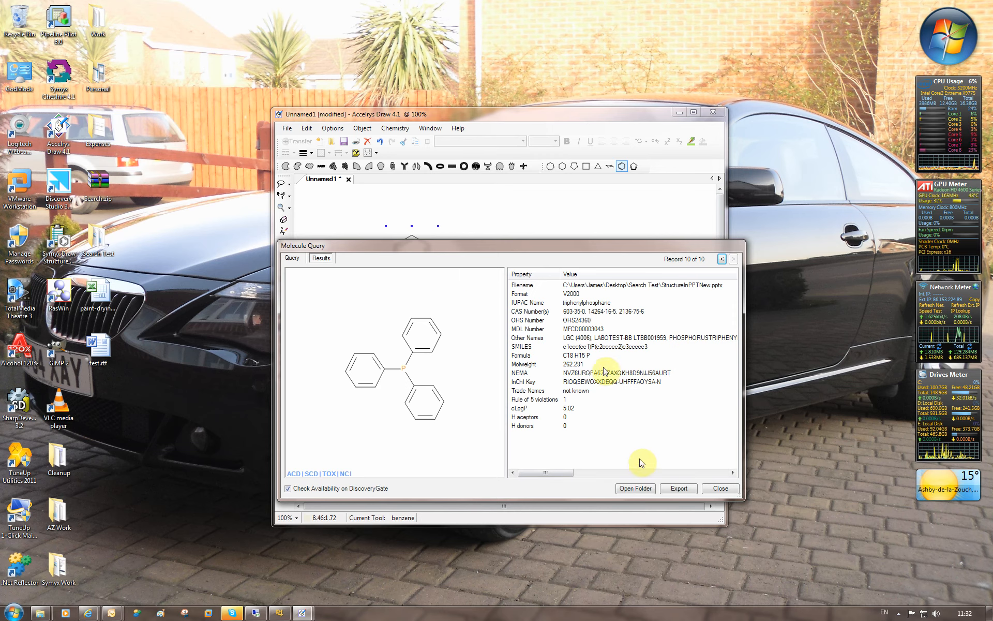
# Export the search hits to the desktop as an SD file named hits, and dismiss the export message.
pyautogui.click(679, 490)
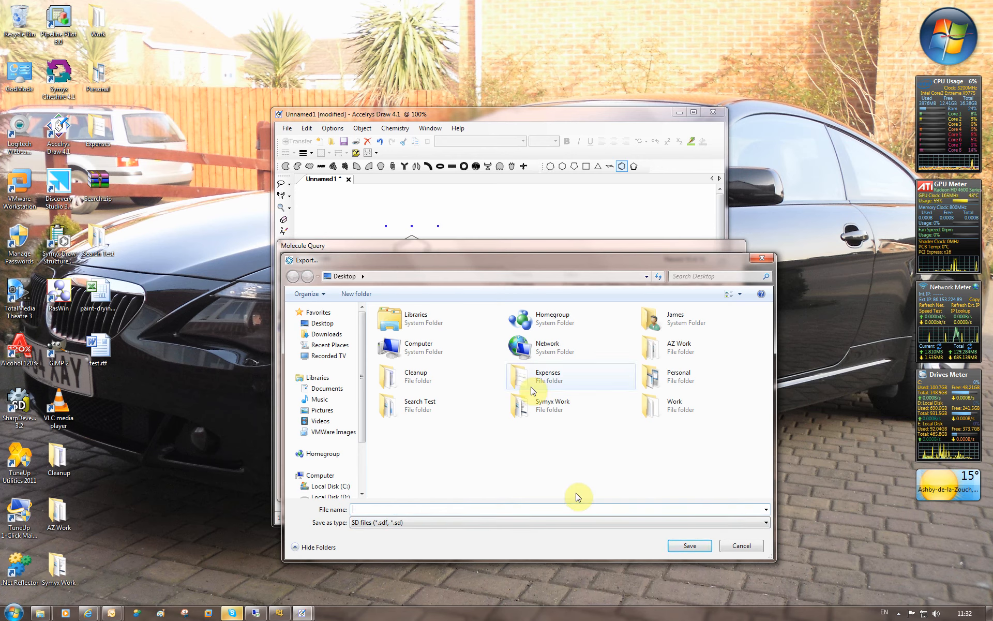
pyautogui.click(399, 512)
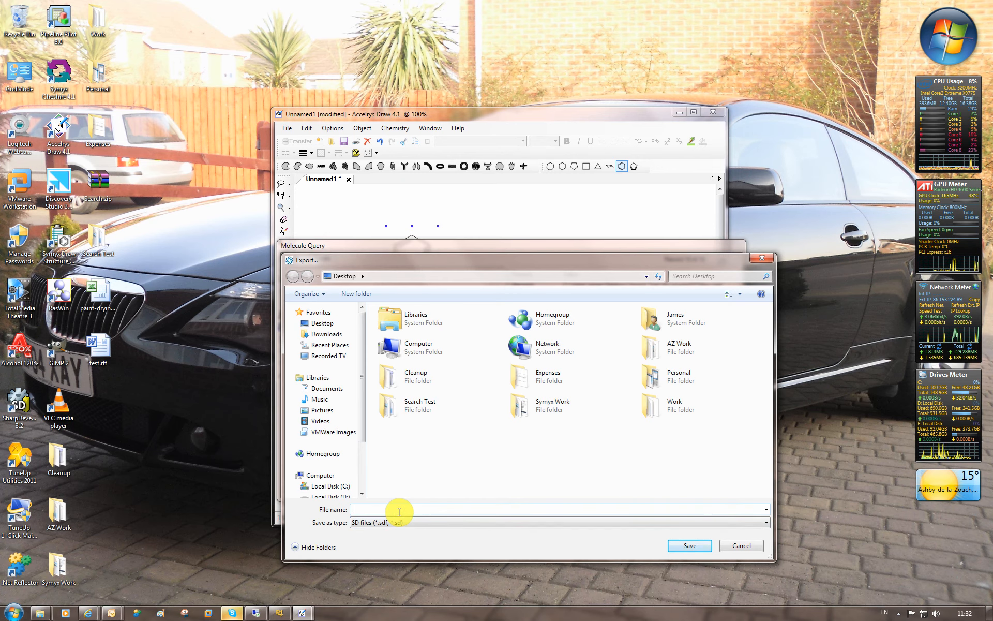
pyautogui.write('hits')
pyautogui.click(690, 546)
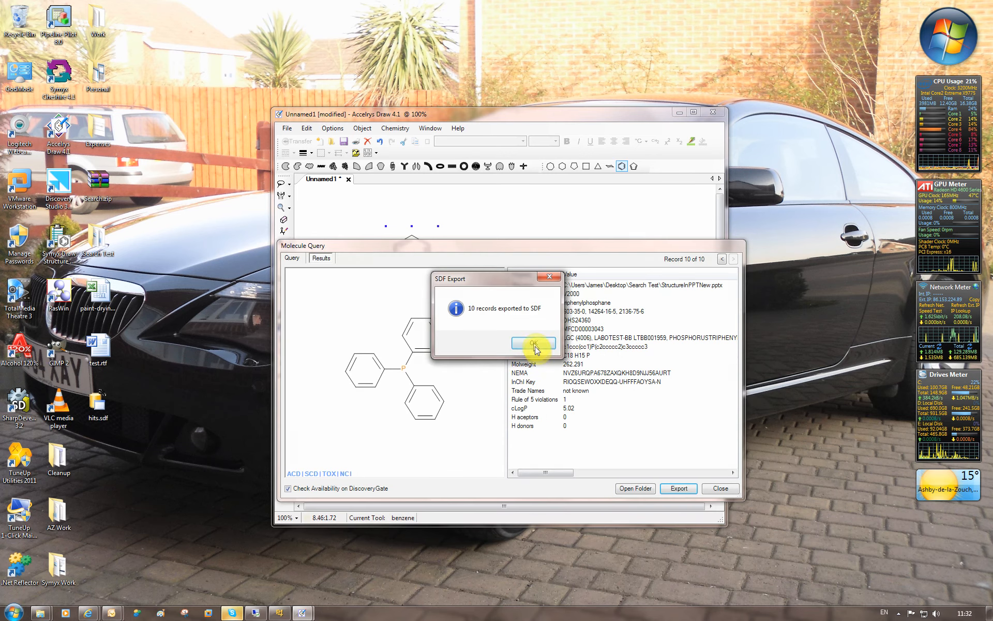
pyautogui.click(543, 346)
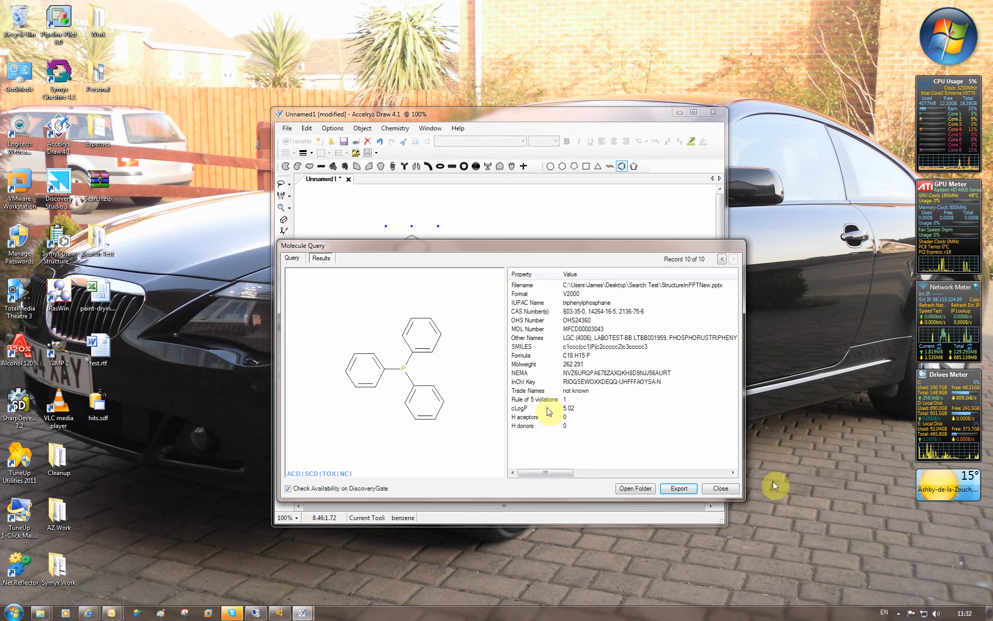
pyautogui.click(898, 613)
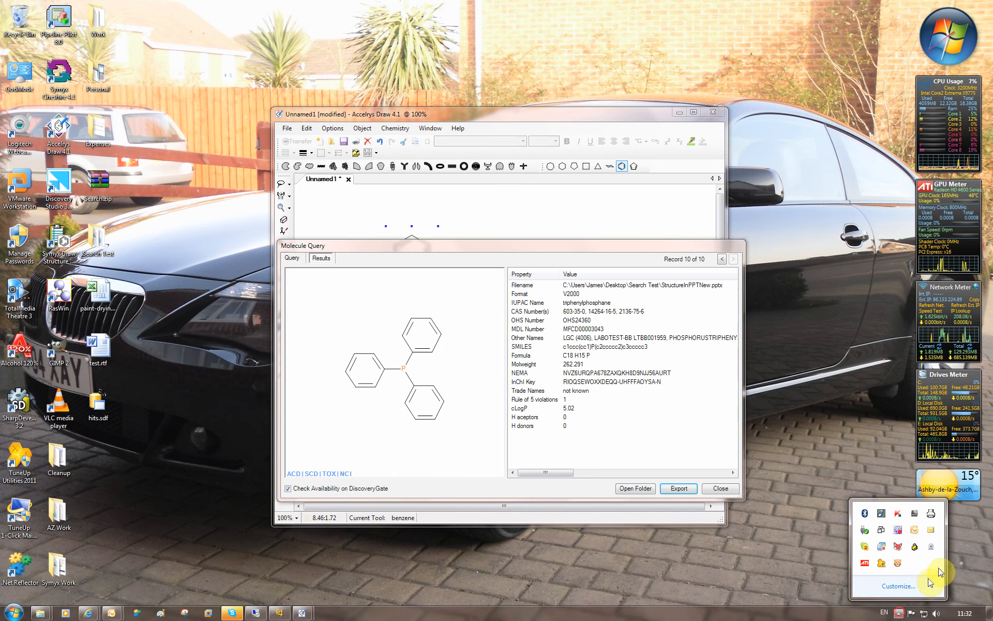
pyautogui.rightClick(899, 533)
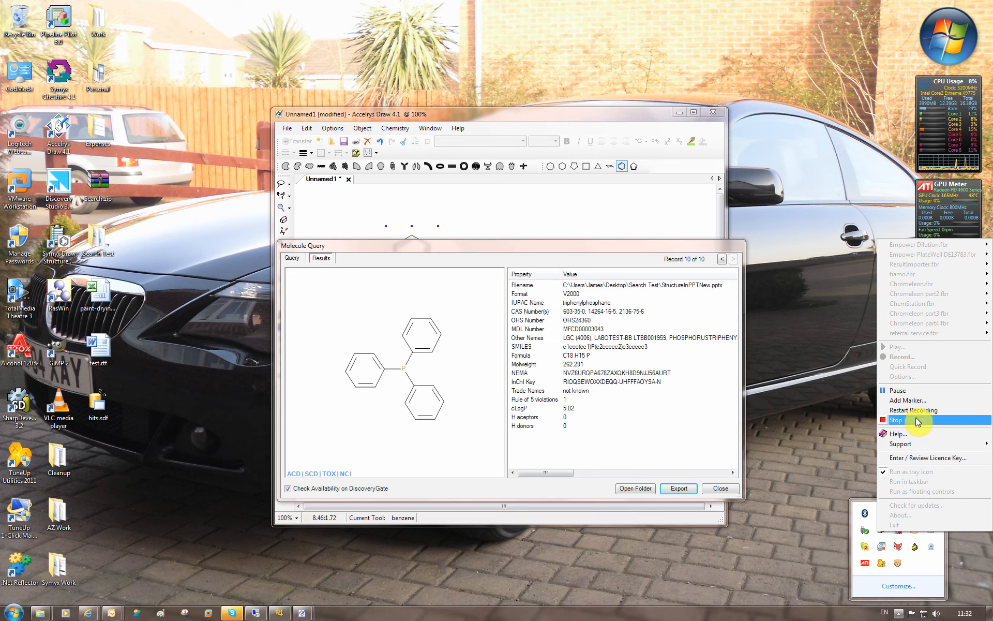